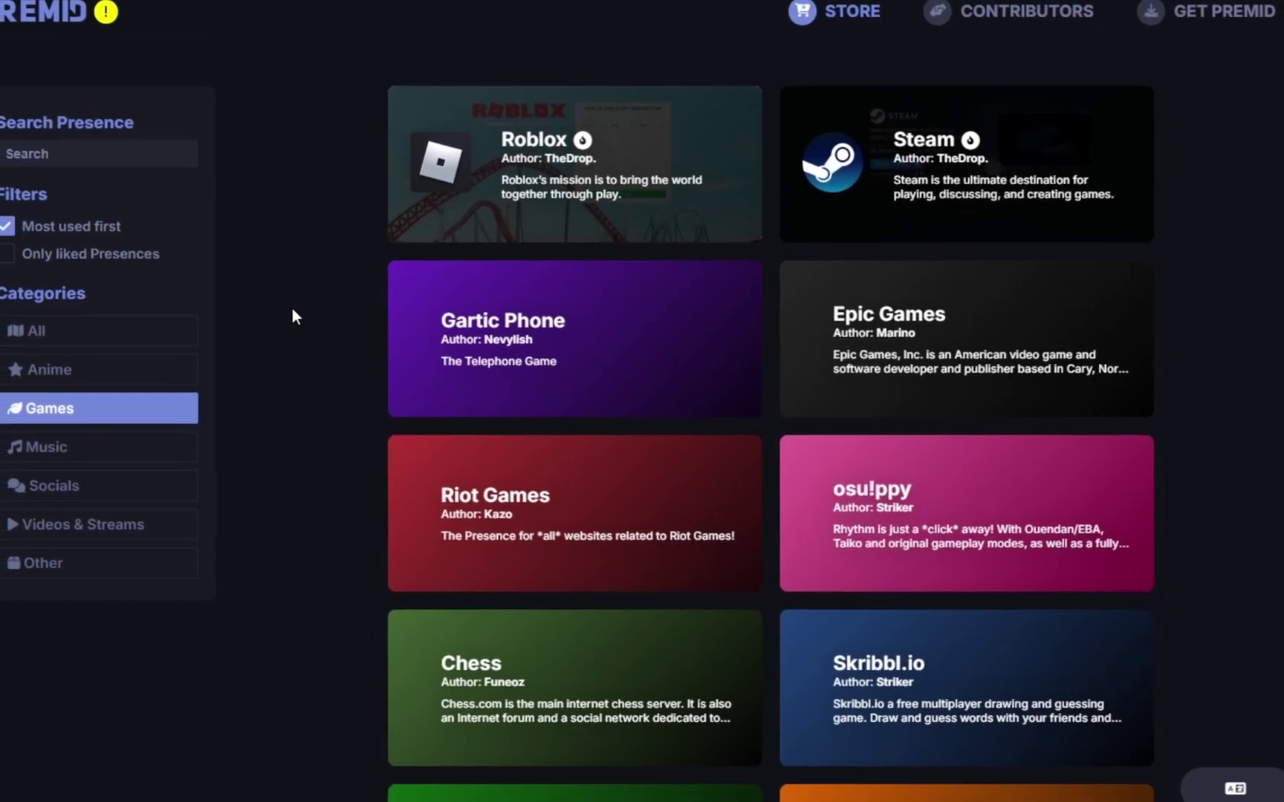
scroll(292, 309, down, 2)
scroll(294, 307, down, 2)
scroll(299, 310, down, 2)
scroll(303, 308, up, 3)
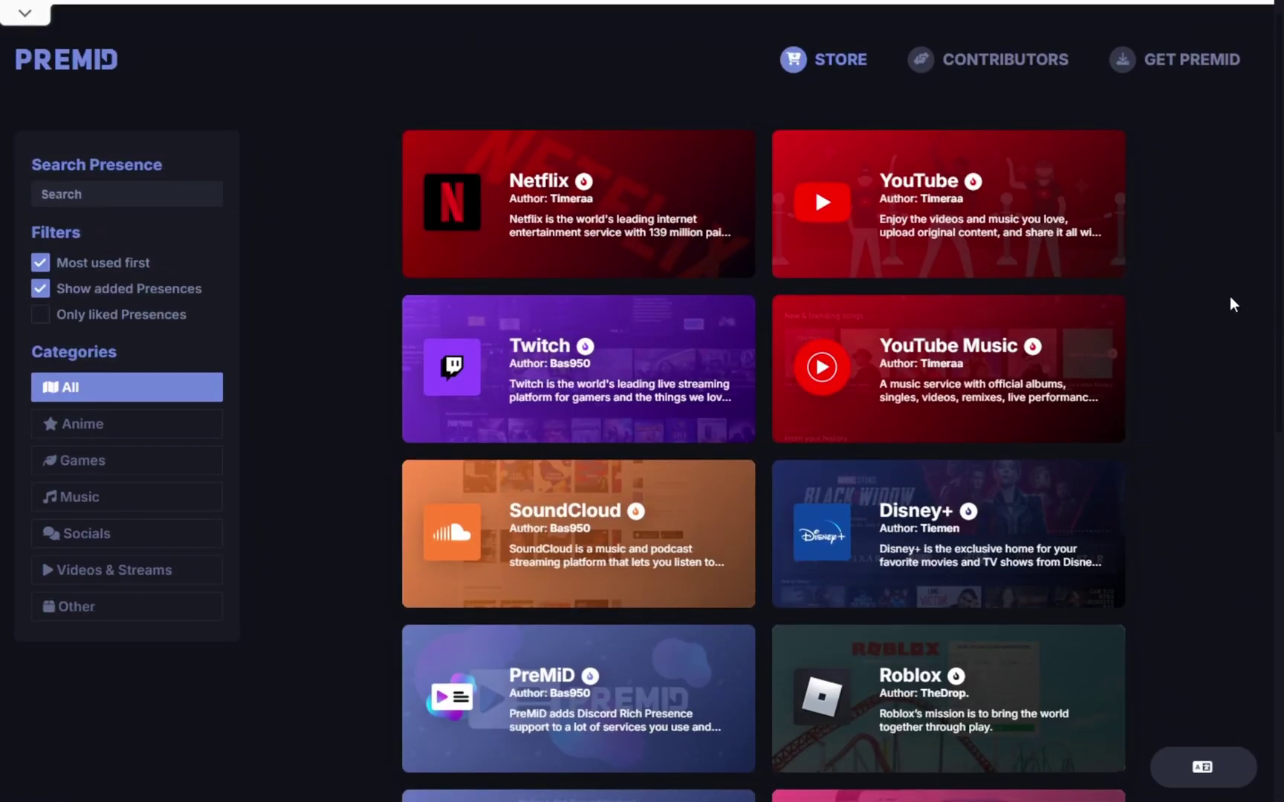
scroll(1229, 297, down, 3)
scroll(1229, 297, down, 3)
scroll(1230, 297, down, 1)
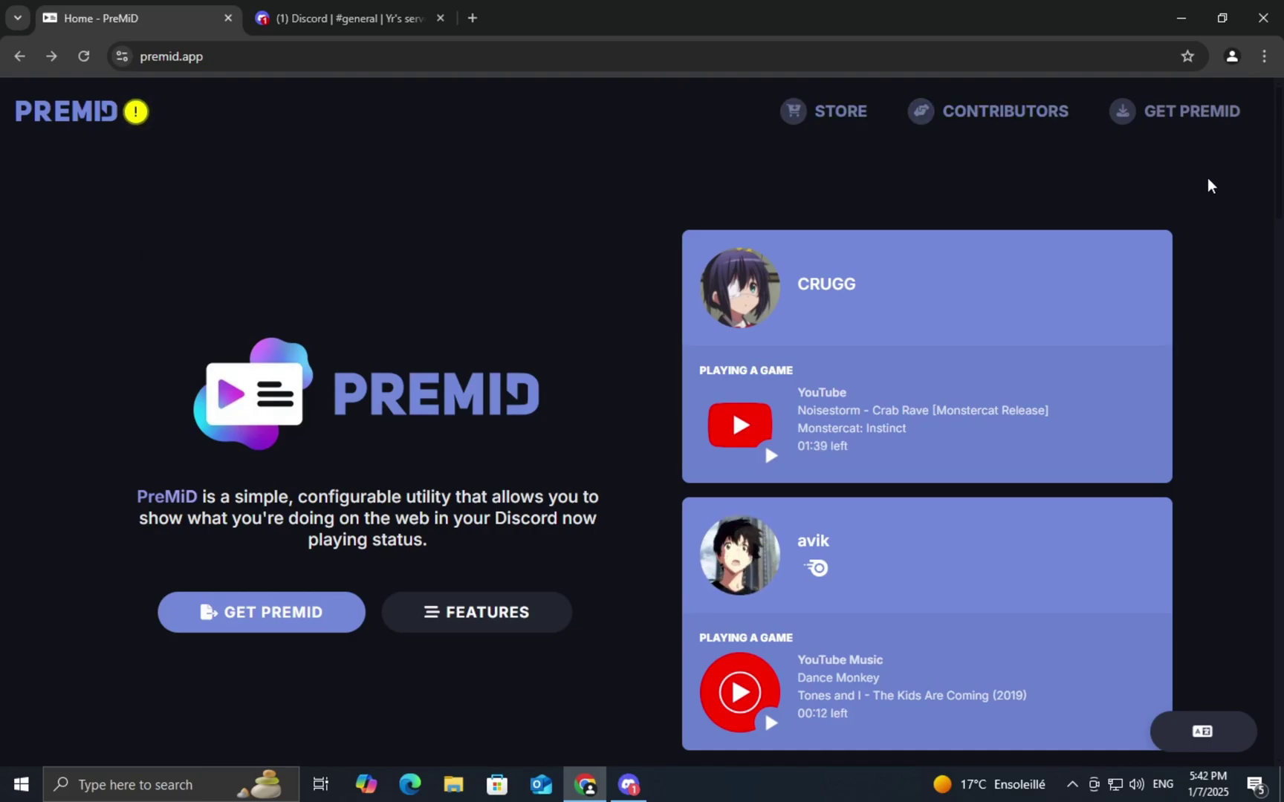
Choose the Chrome version of PreMiD from the PreMiD downloads page
click(1196, 110)
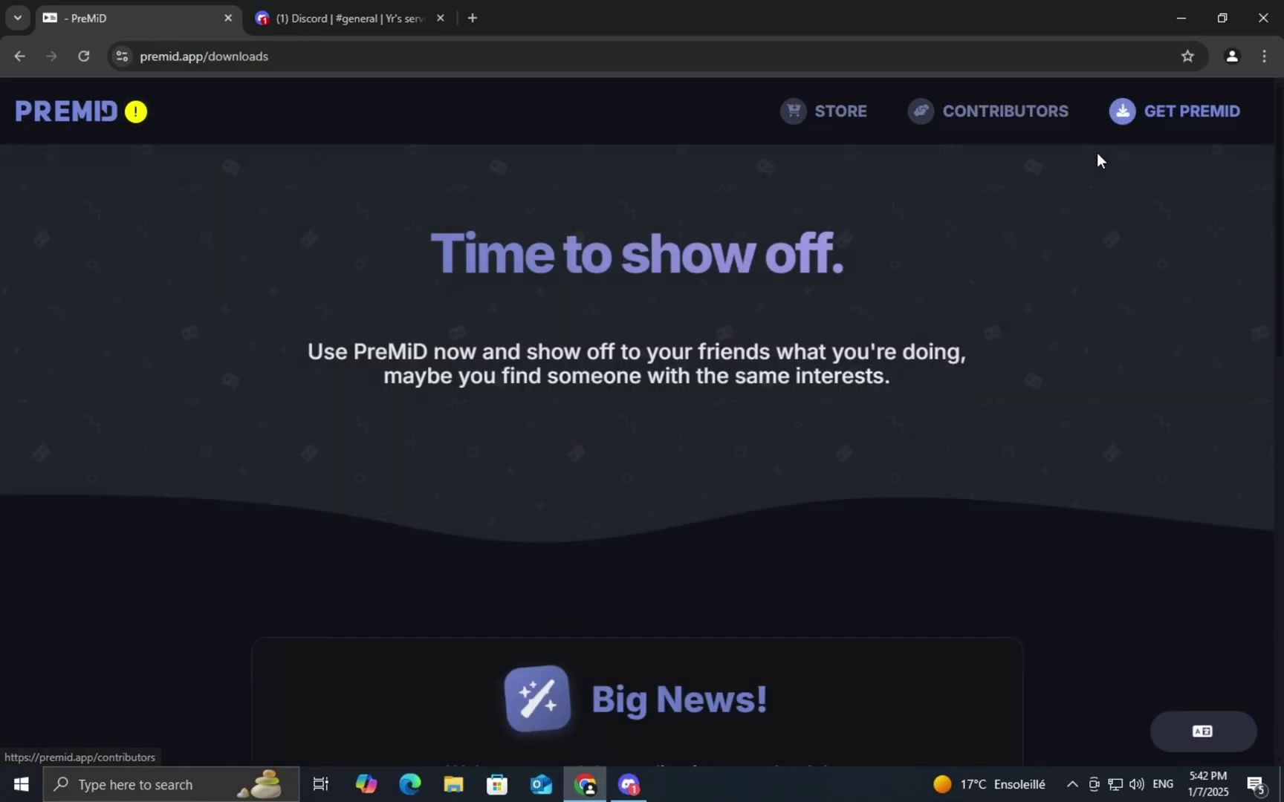
scroll(747, 401, down, 5)
scroll(748, 401, down, 2)
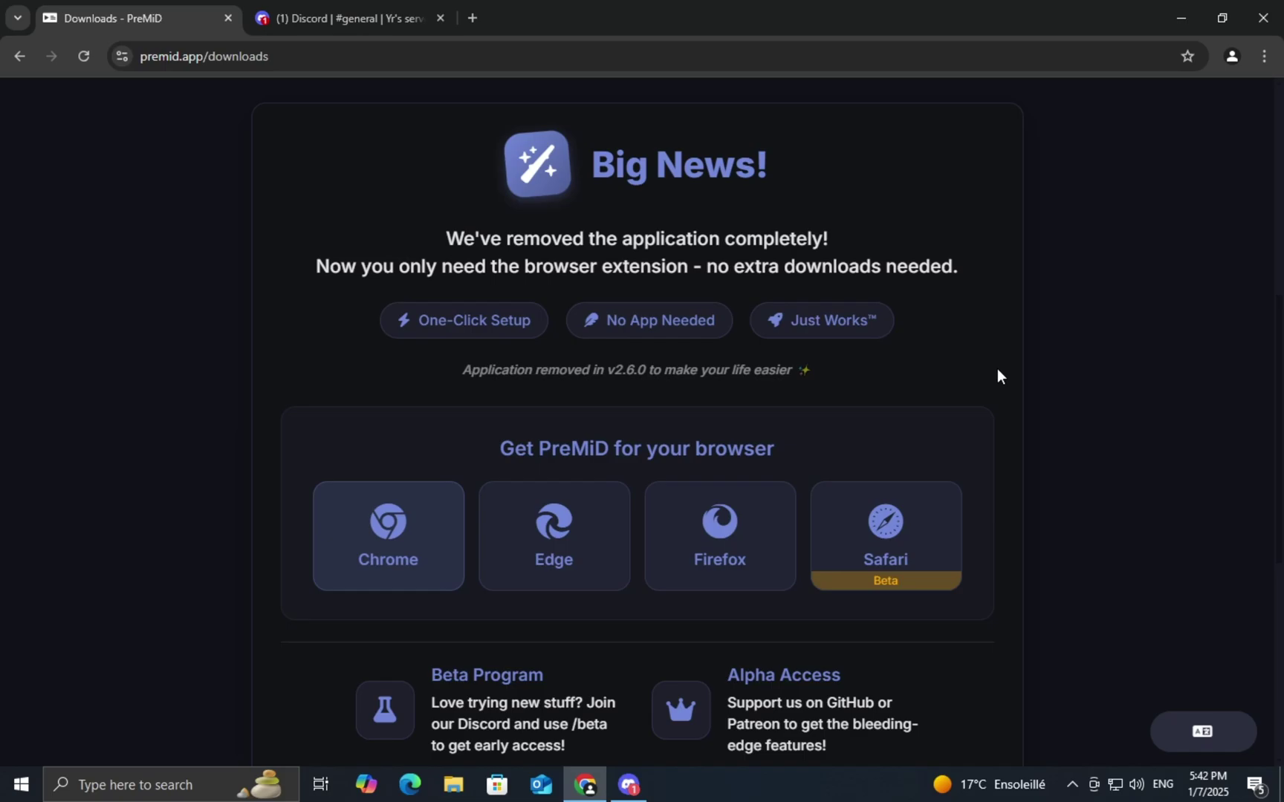
click(387, 536)
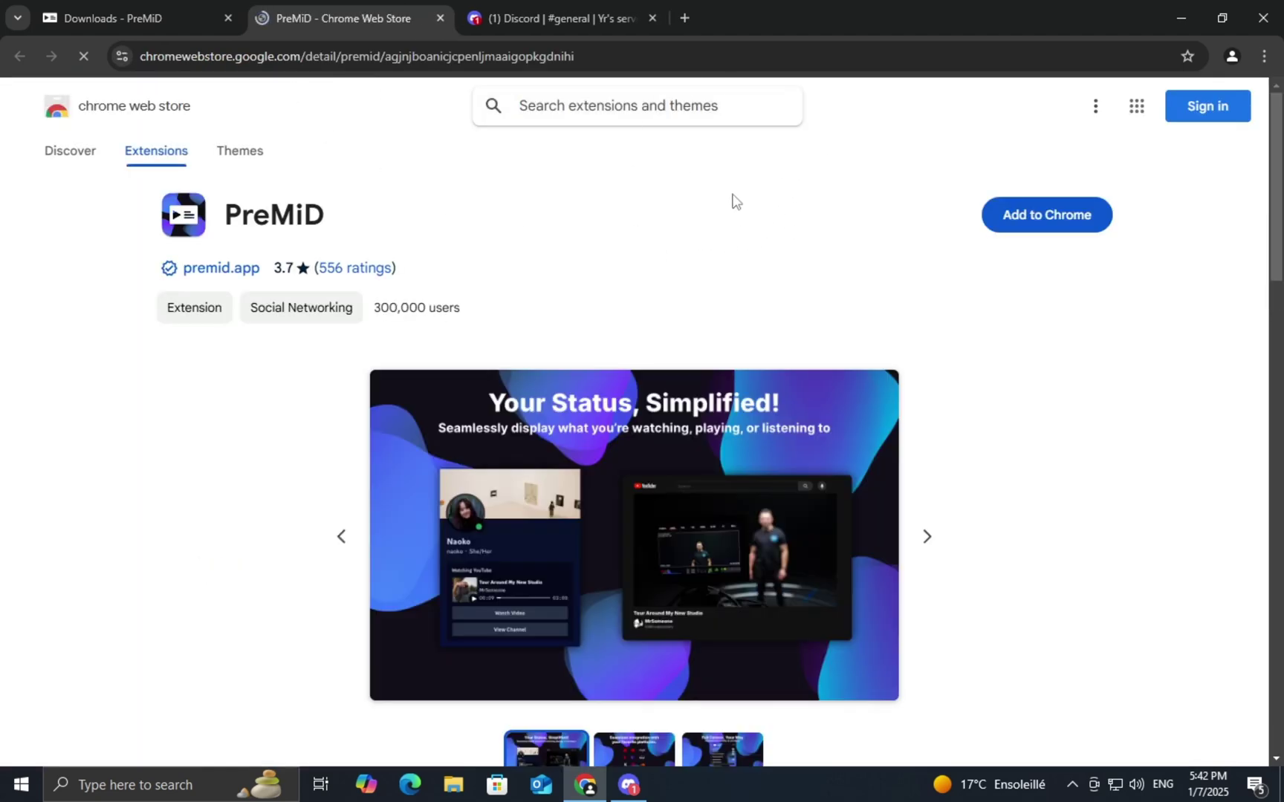
Install the PreMiD extension in Chrome from its Web Store listing
click(1045, 215)
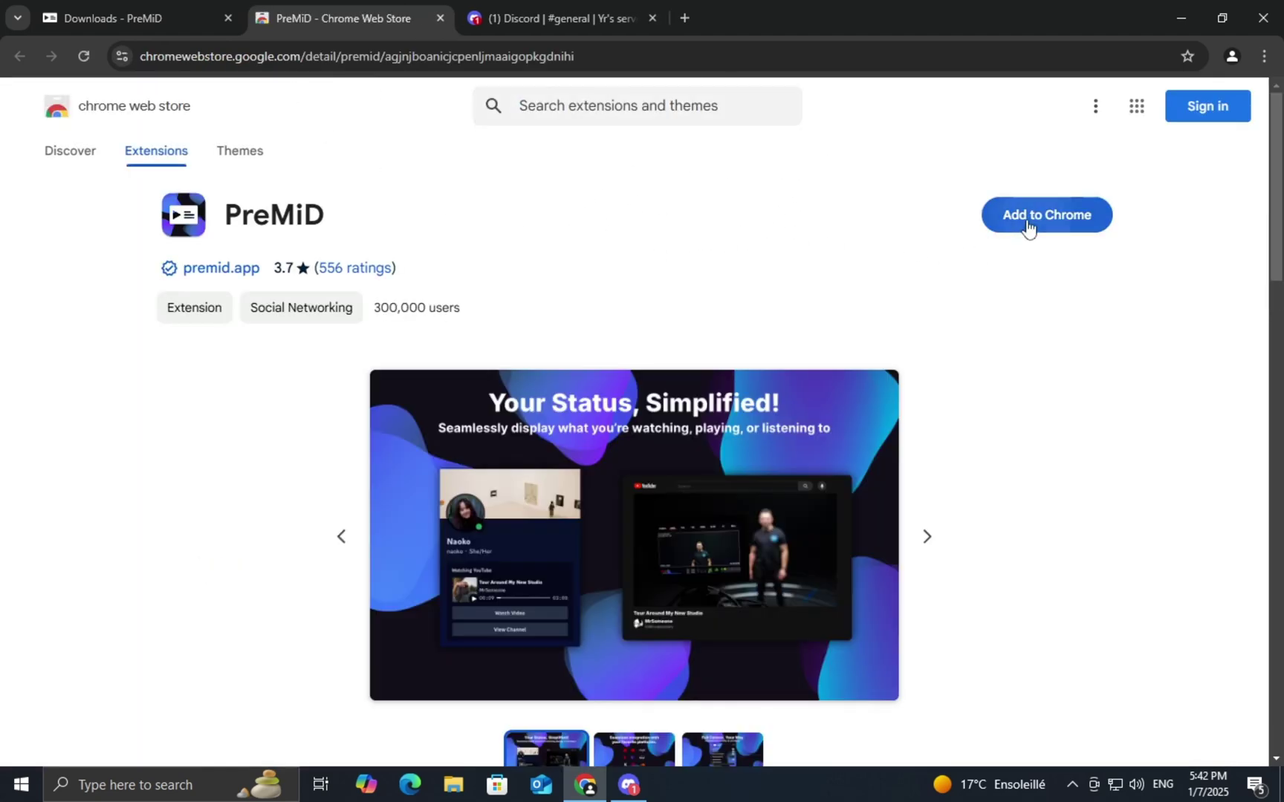
click(692, 214)
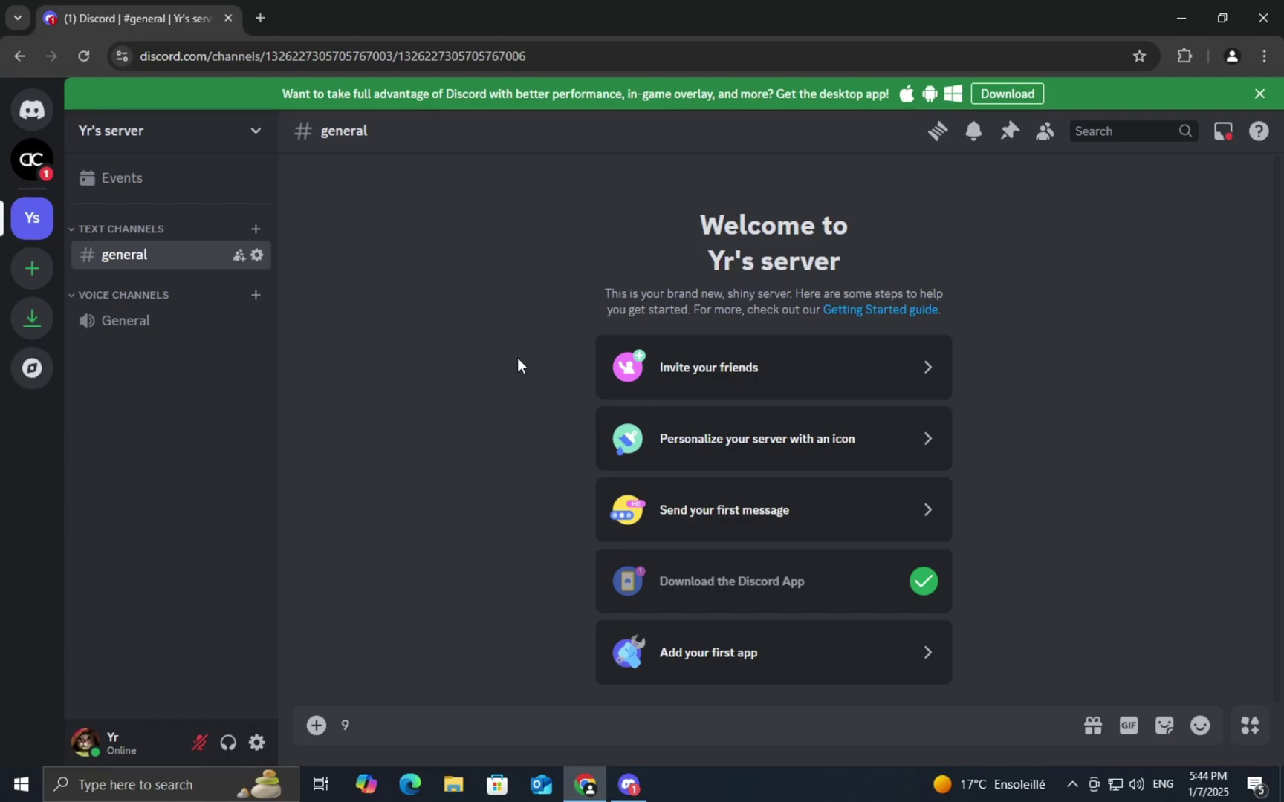
Delete the stray 9 from the Discord draft and start PreMiD login from its extension
key(BackSpace)
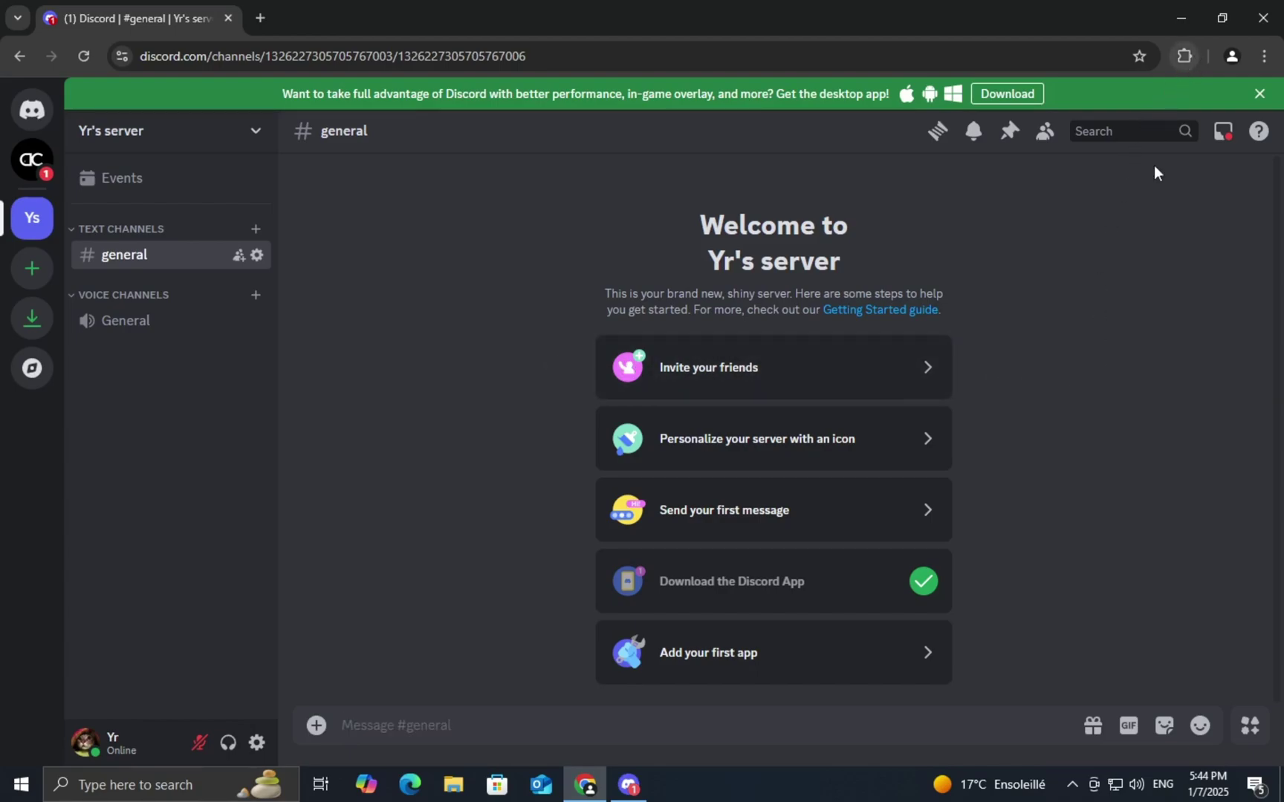
click(1190, 49)
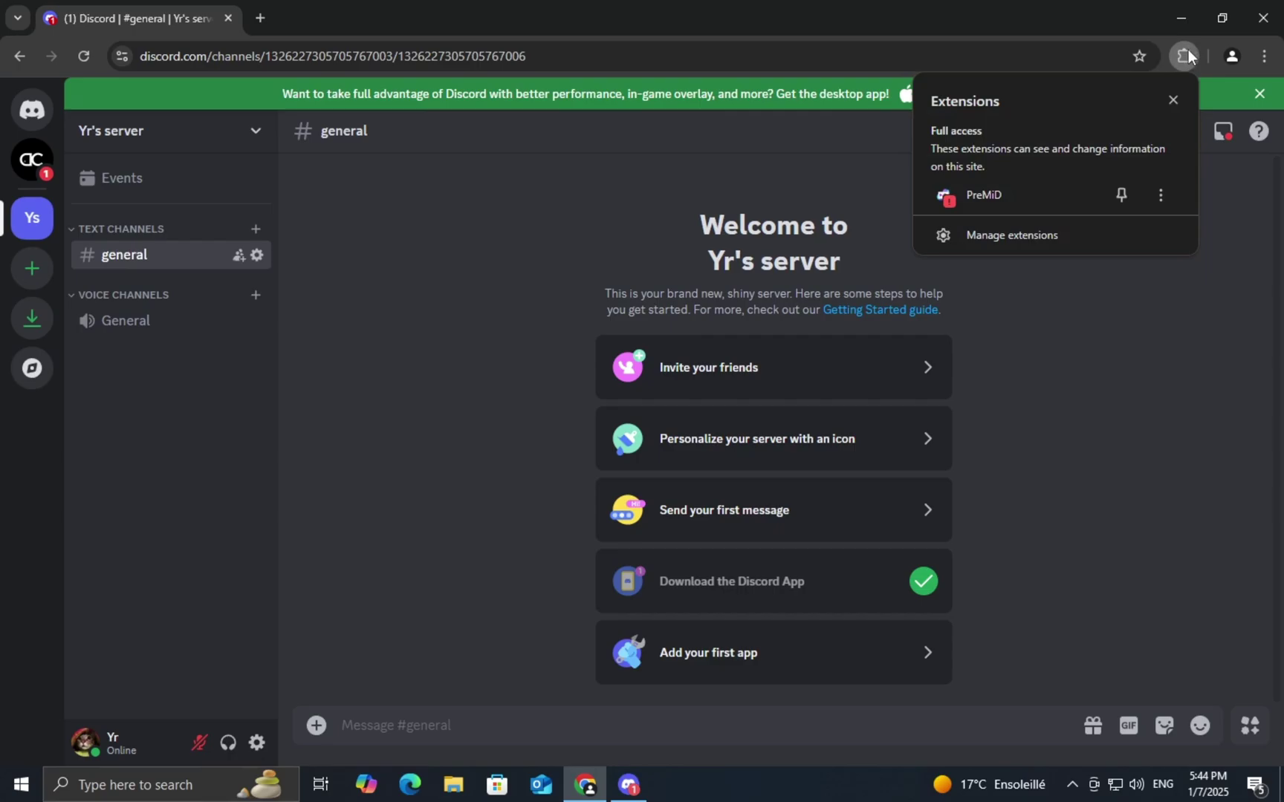
click(993, 193)
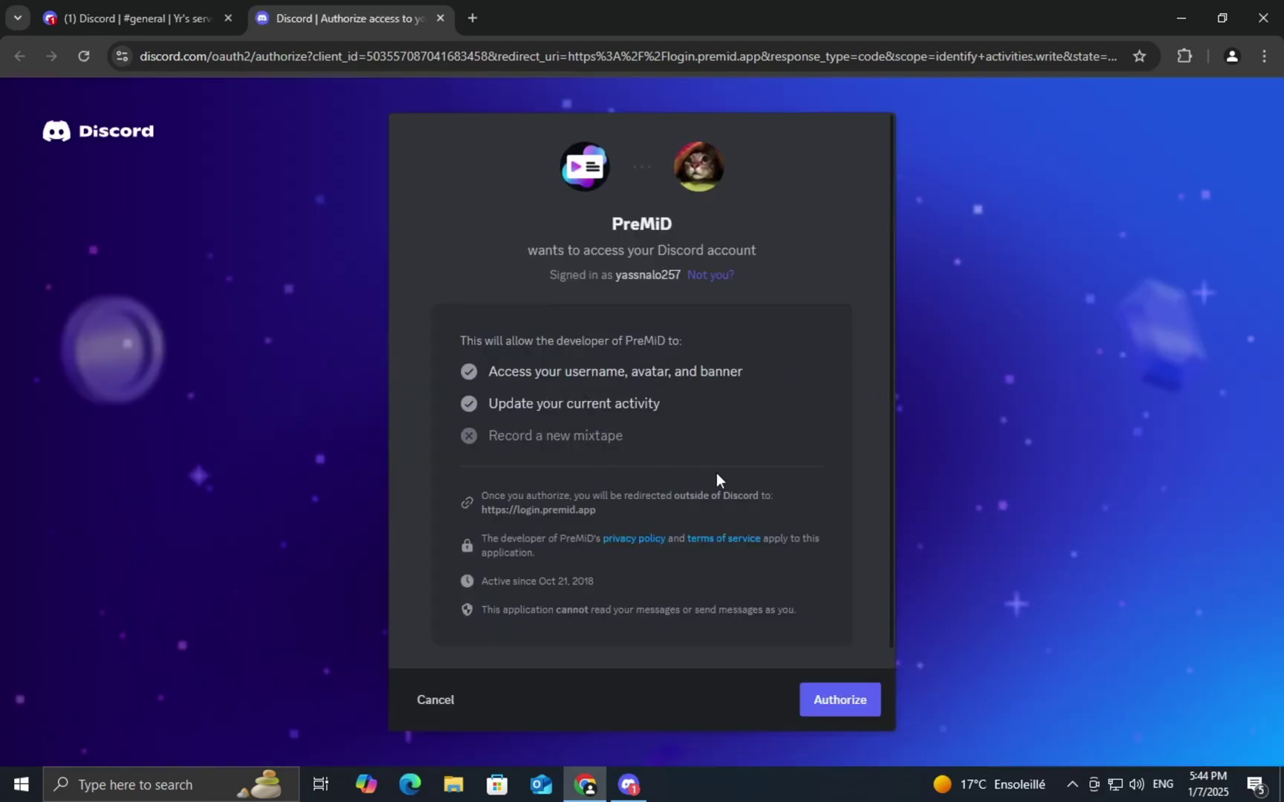
scroll(716, 472, down, 1)
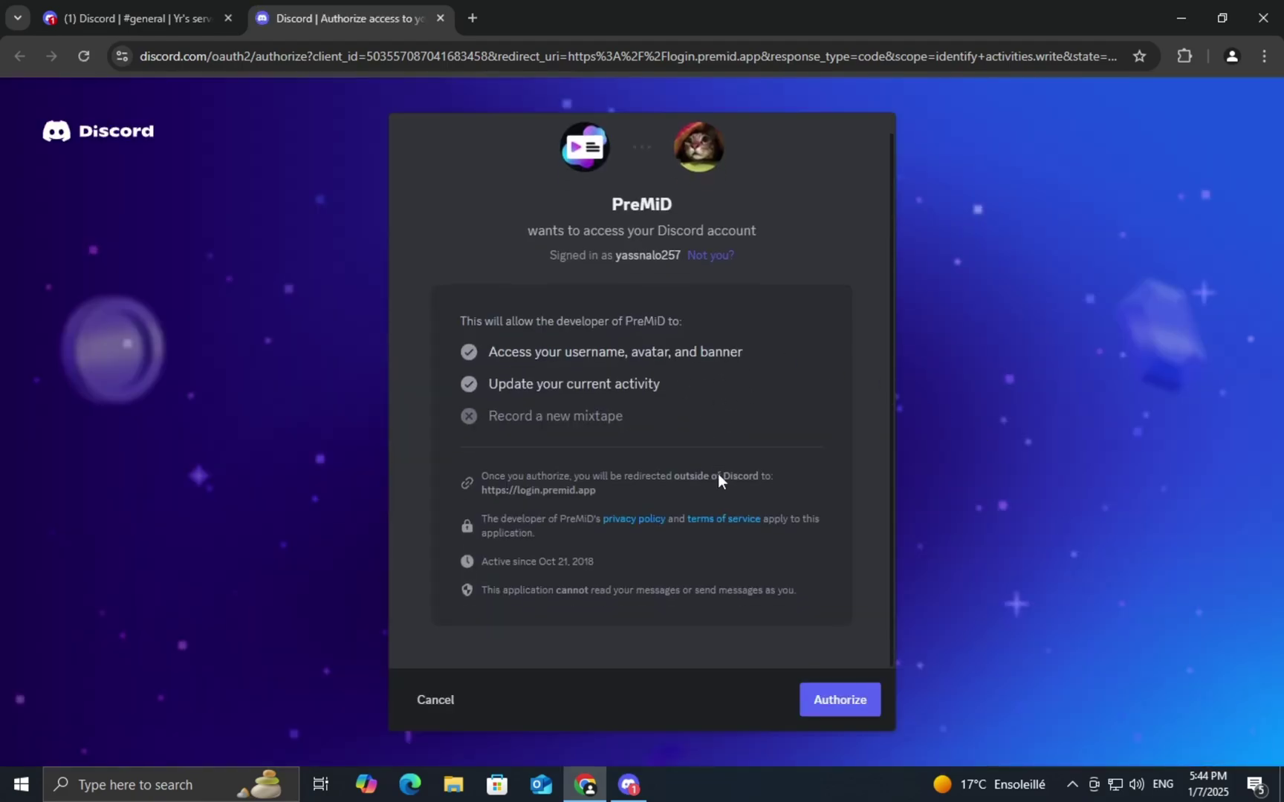
Authorize PreMiD on the Discord account, then bring up the PreMiD extension popup
click(833, 709)
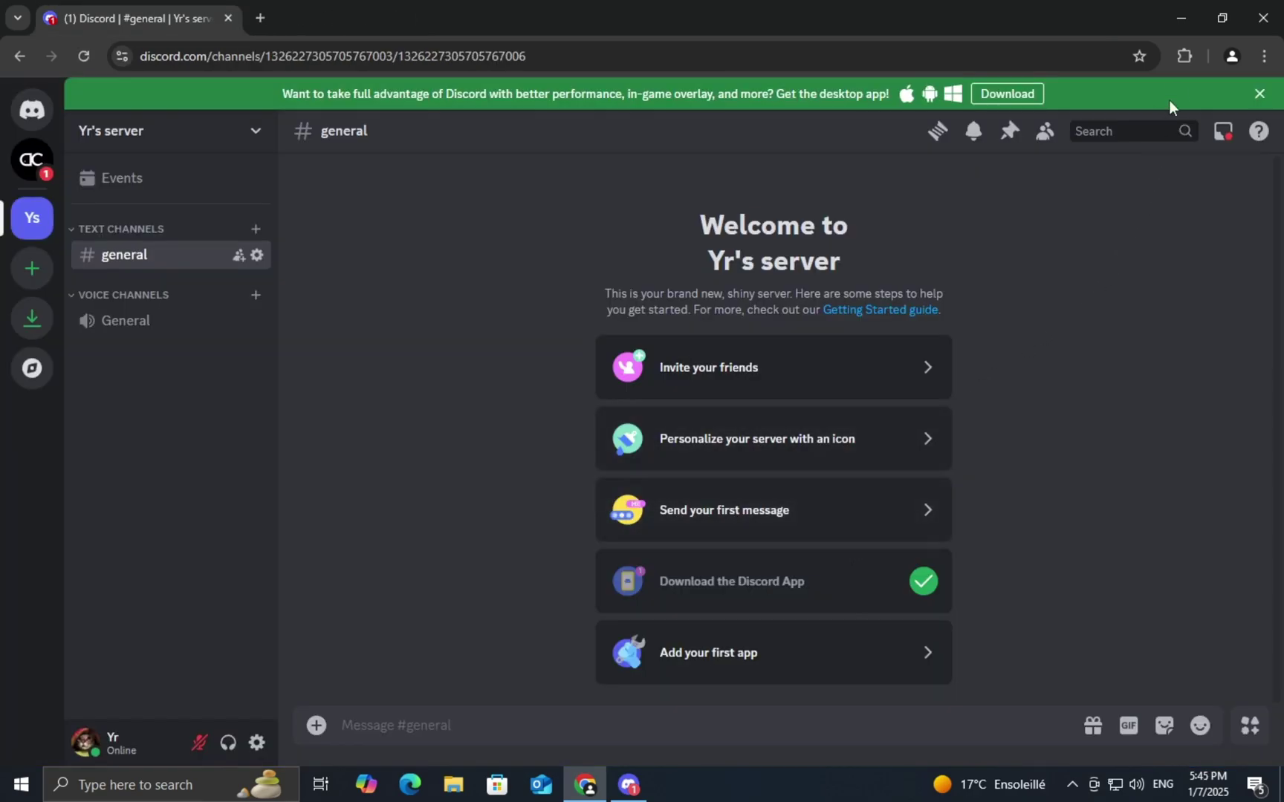
click(1189, 55)
click(1006, 208)
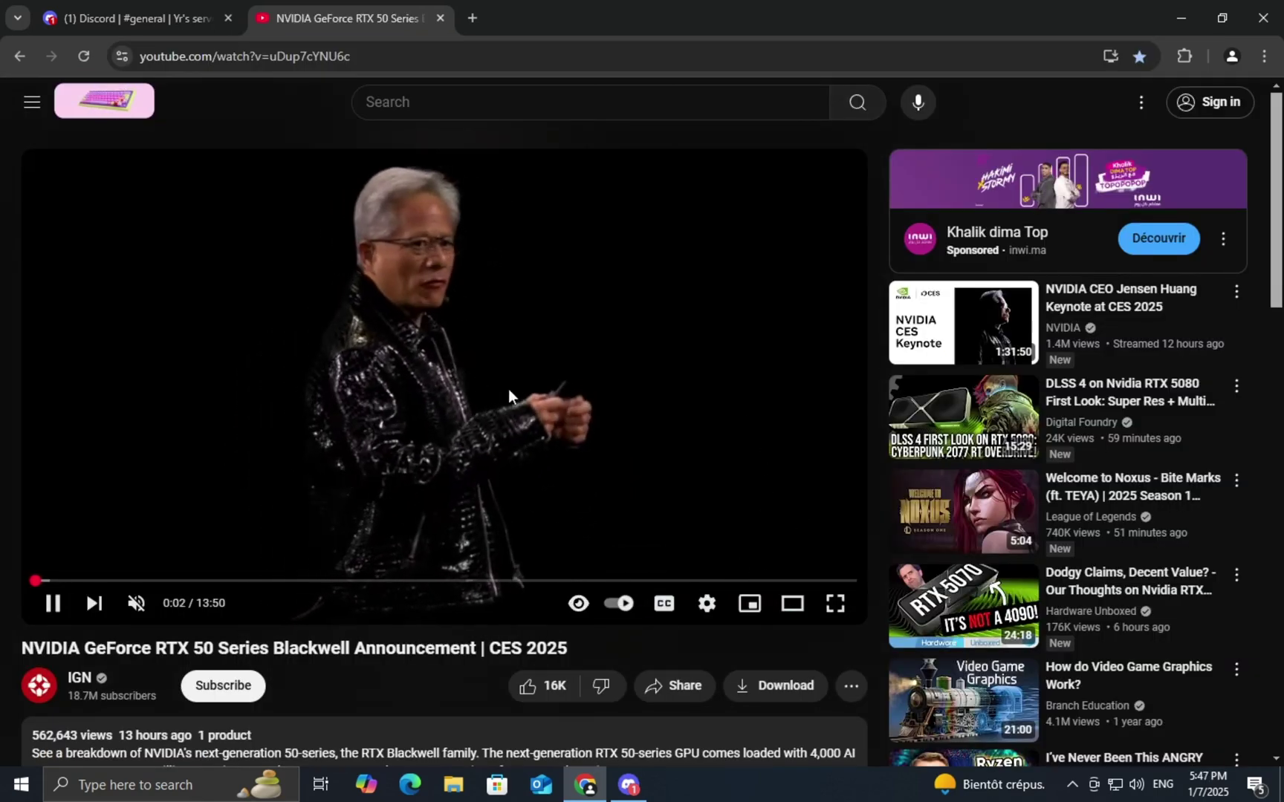
Switch to Discord to check the profile's Watching YouTube status for the NVIDIA video
click(628, 786)
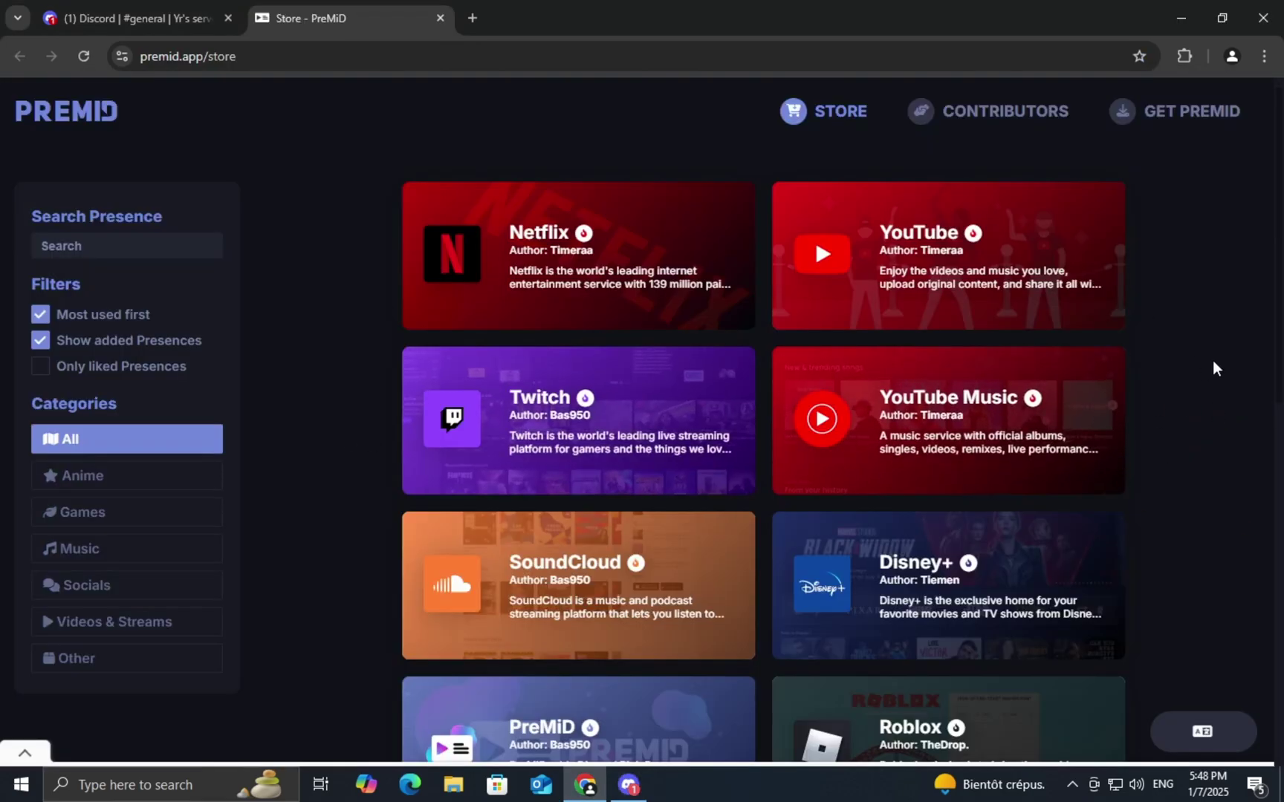
scroll(1213, 360, down, 6)
scroll(1213, 361, down, 3)
scroll(1213, 360, up, 2)
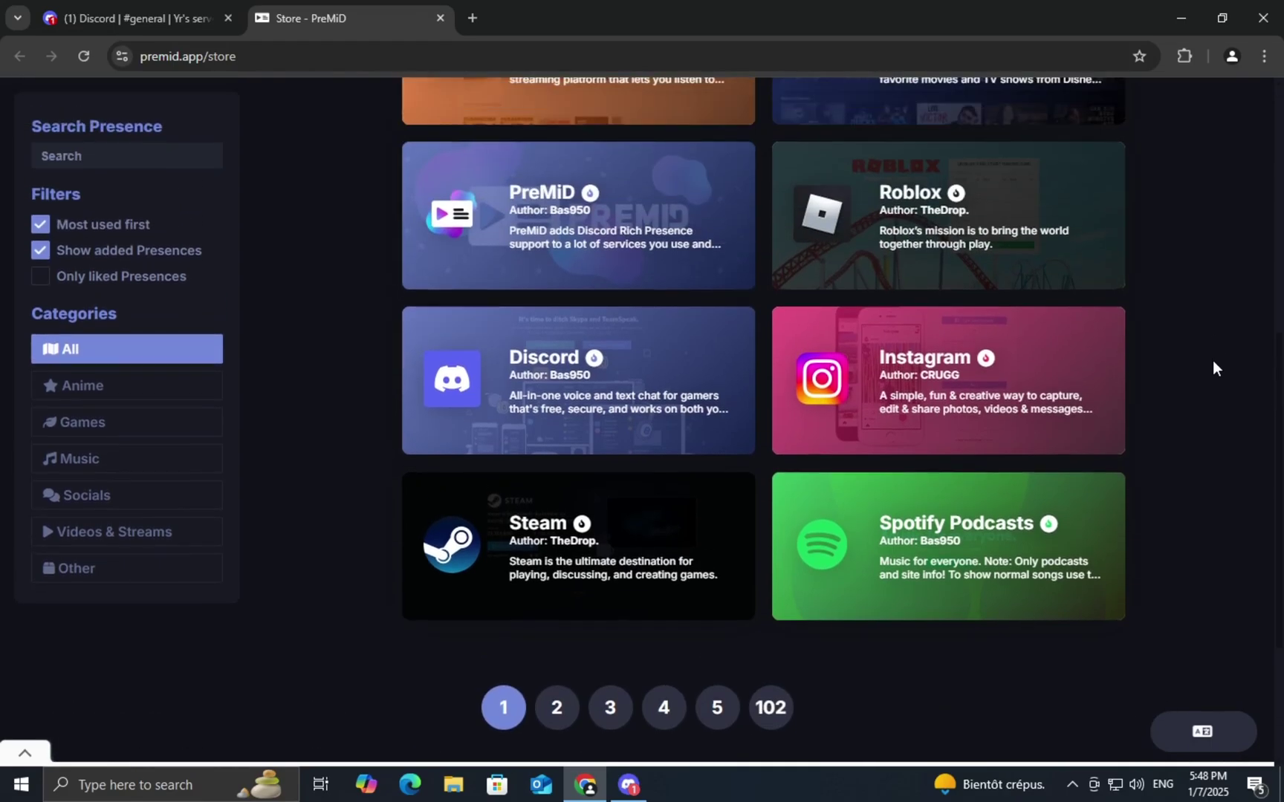
scroll(1213, 360, up, 3)
scroll(1213, 360, up, 3)
scroll(1213, 360, down, 3)
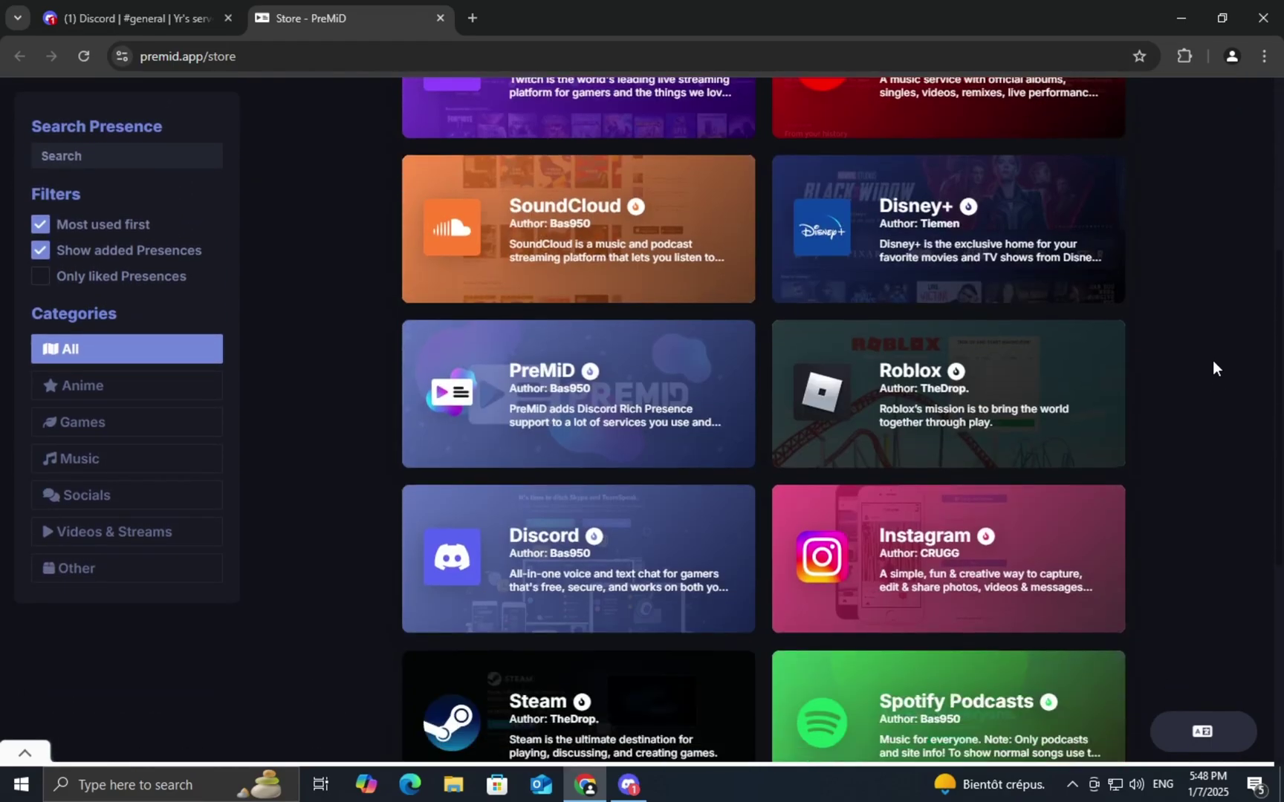
scroll(1212, 360, down, 3)
scroll(1212, 361, down, 2)
scroll(1212, 359, up, 2)
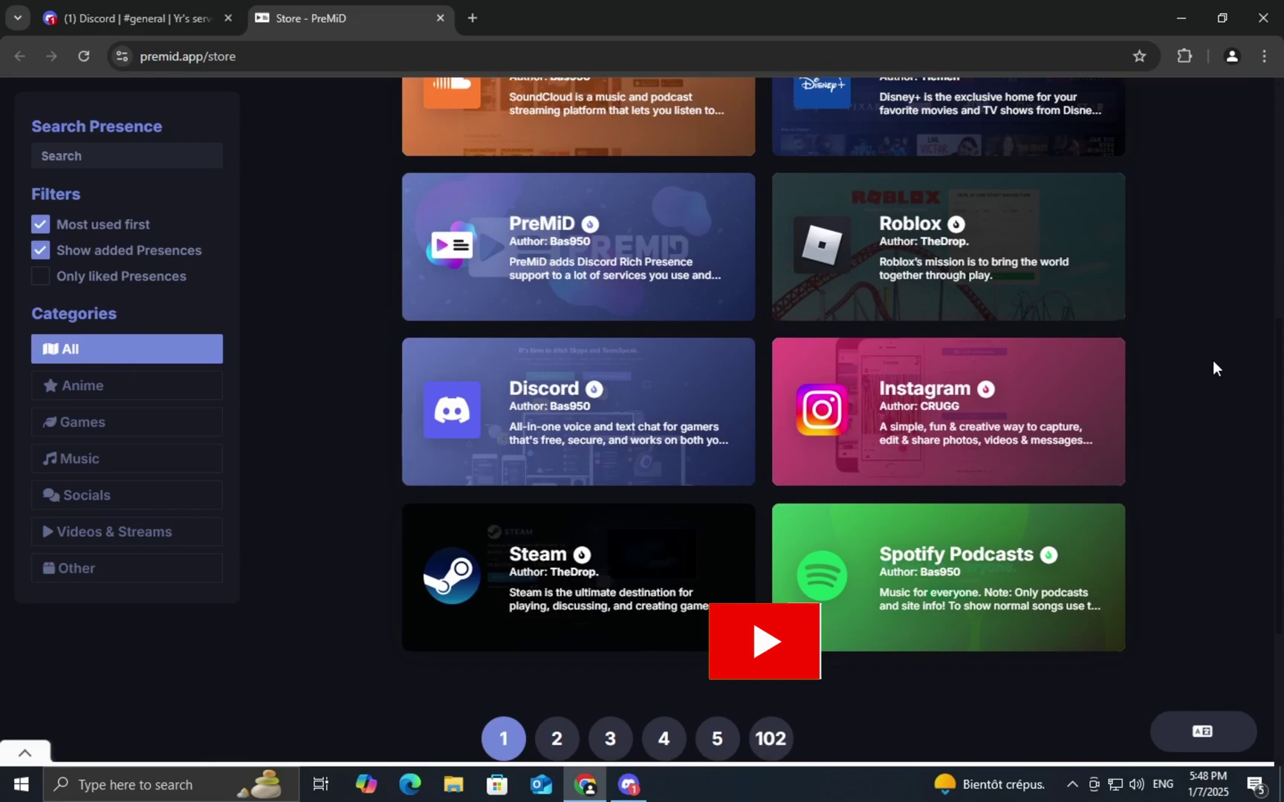
scroll(1213, 360, up, 2)
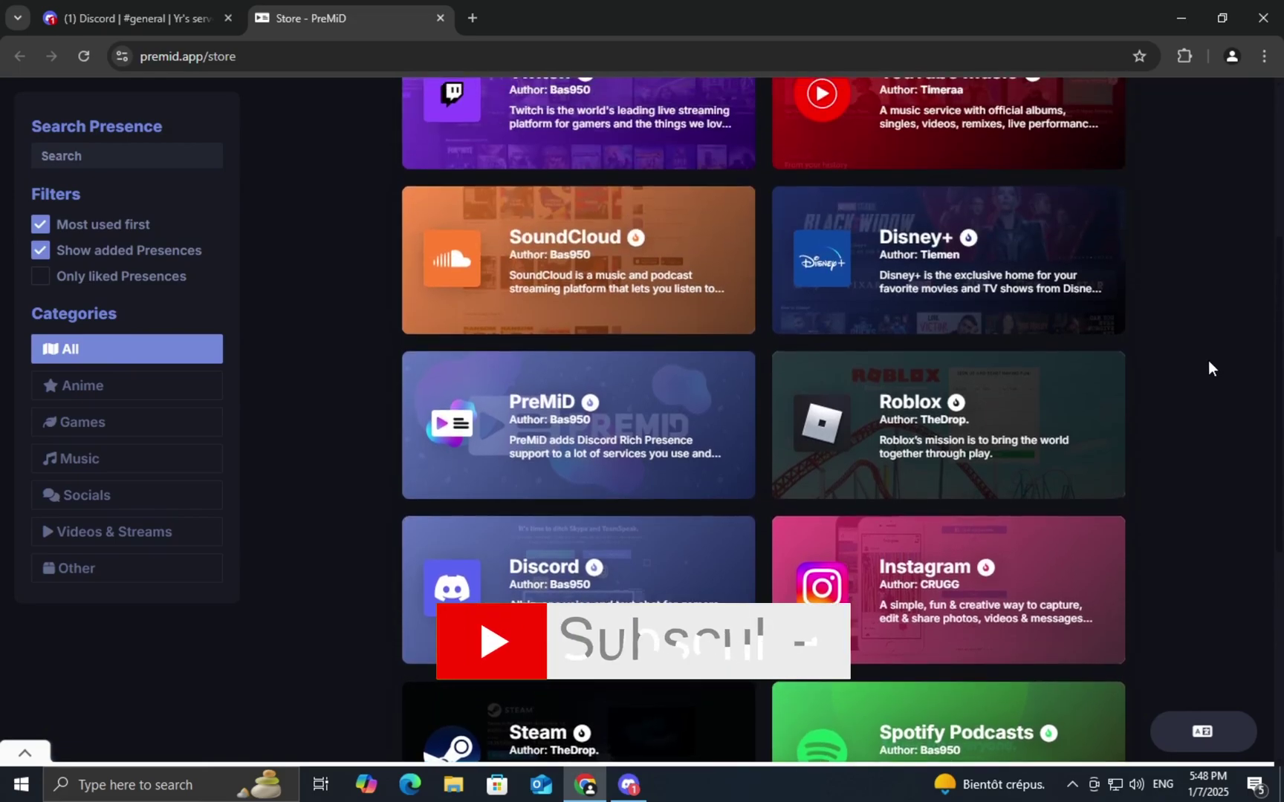
Add the GitHub presence from the store's Other category, then go to a GitHub repository
click(100, 565)
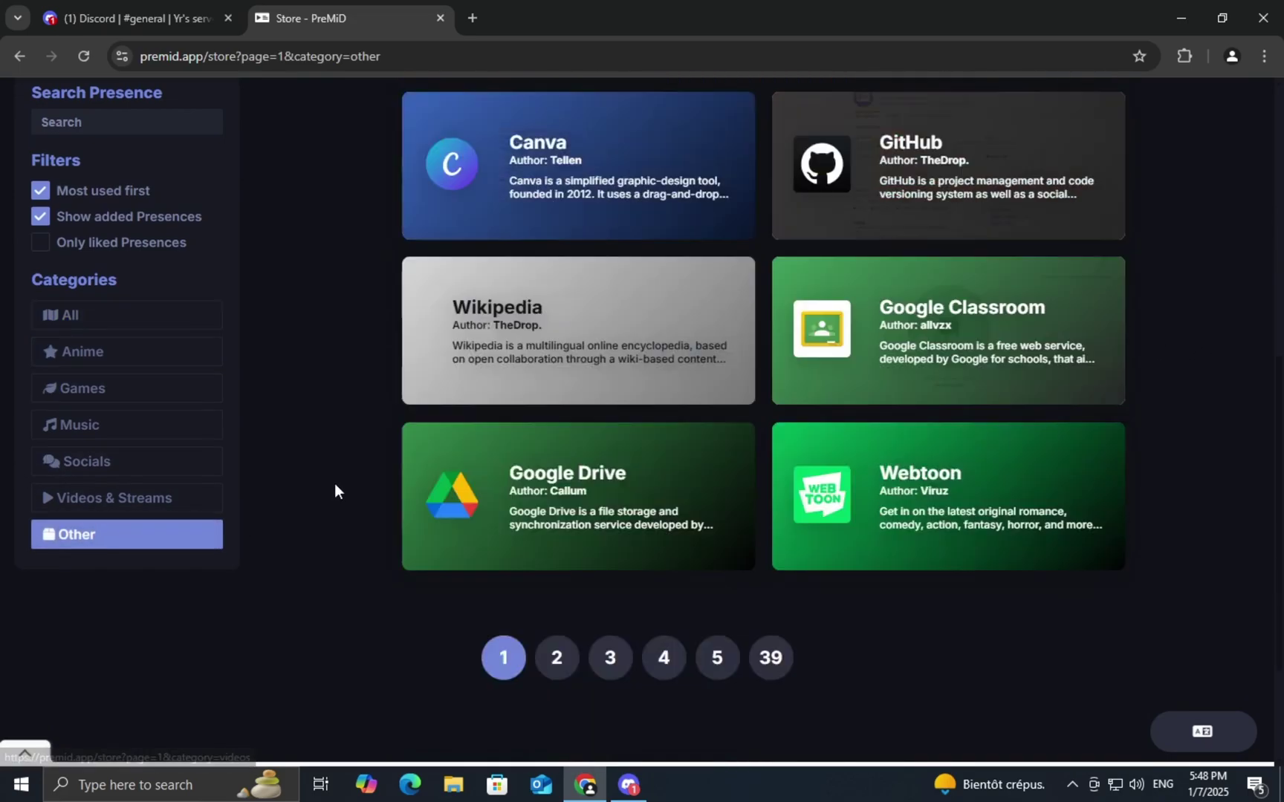
scroll(334, 483, up, 2)
click(981, 357)
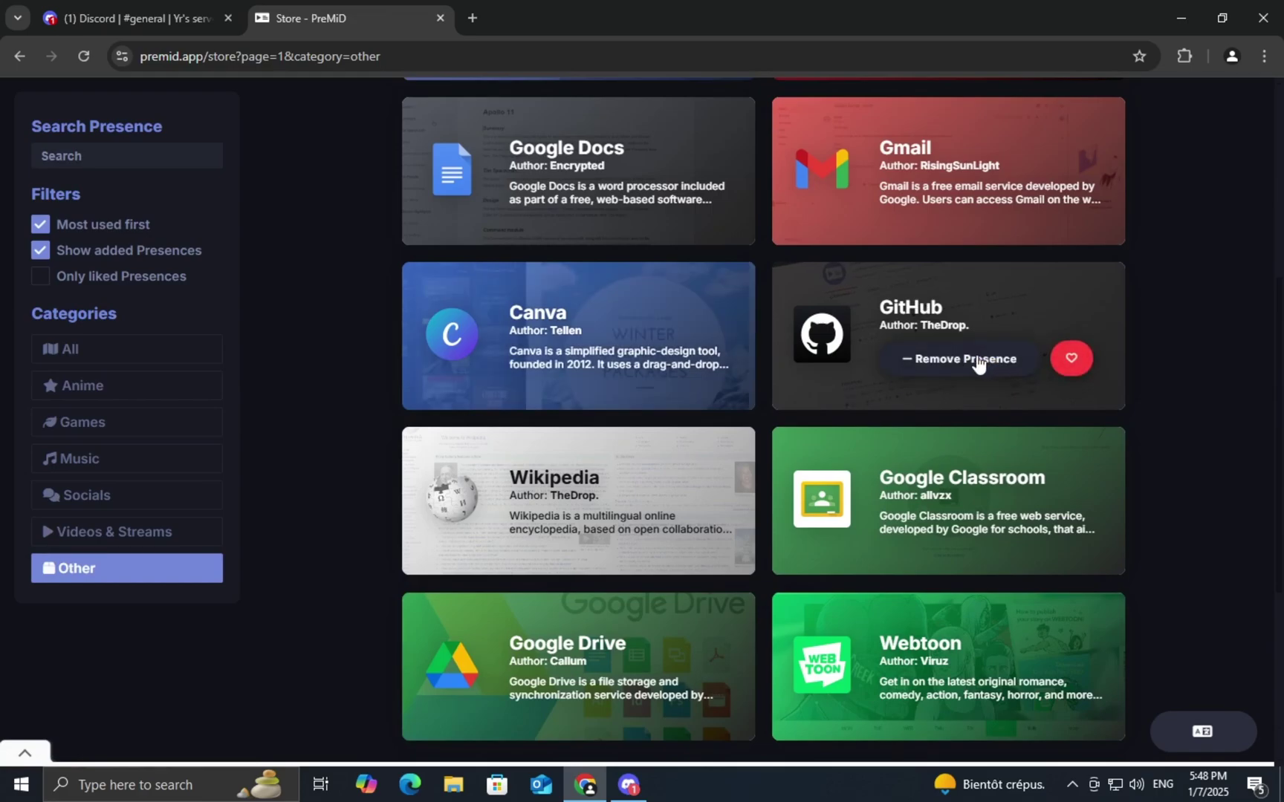
scroll(1203, 301, up, 2)
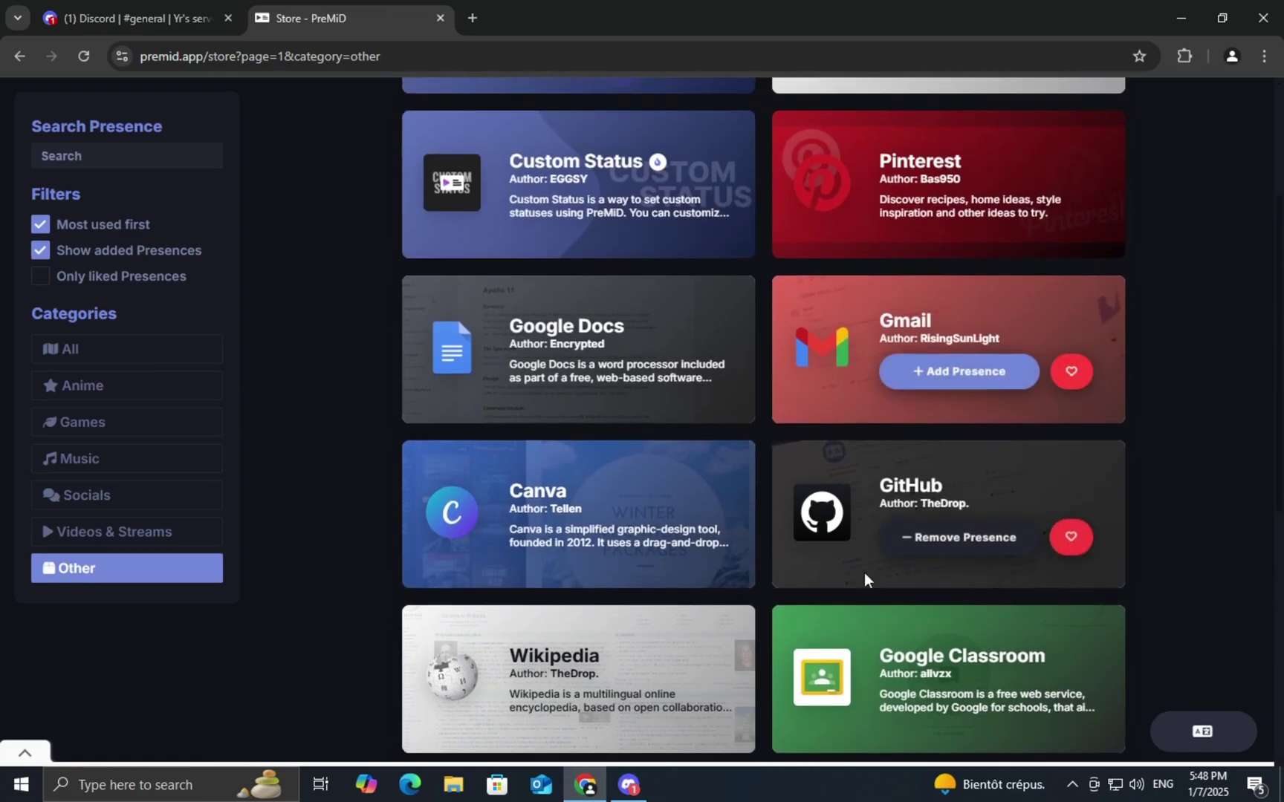
click(436, 19)
click(262, 21)
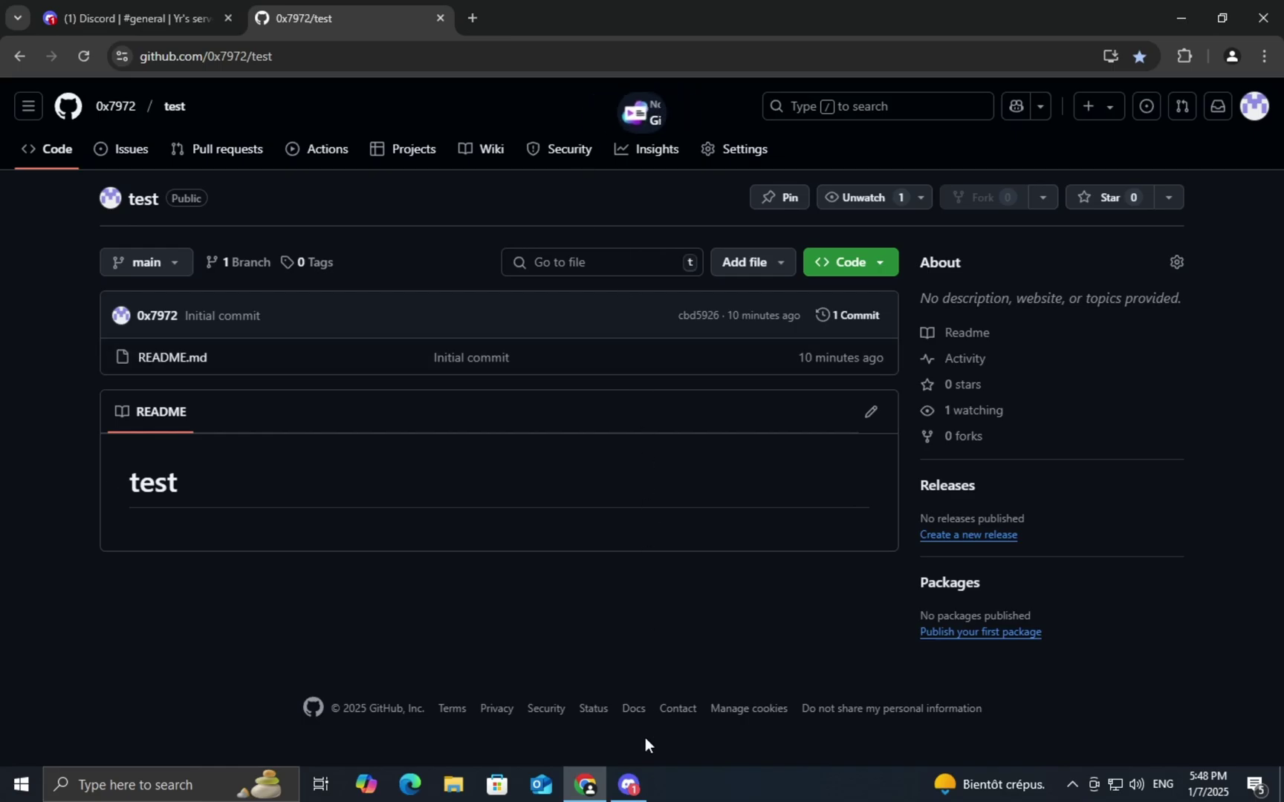
Check your Discord profile for the GitHub 'Browsing repository' activity
click(630, 785)
click(1122, 239)
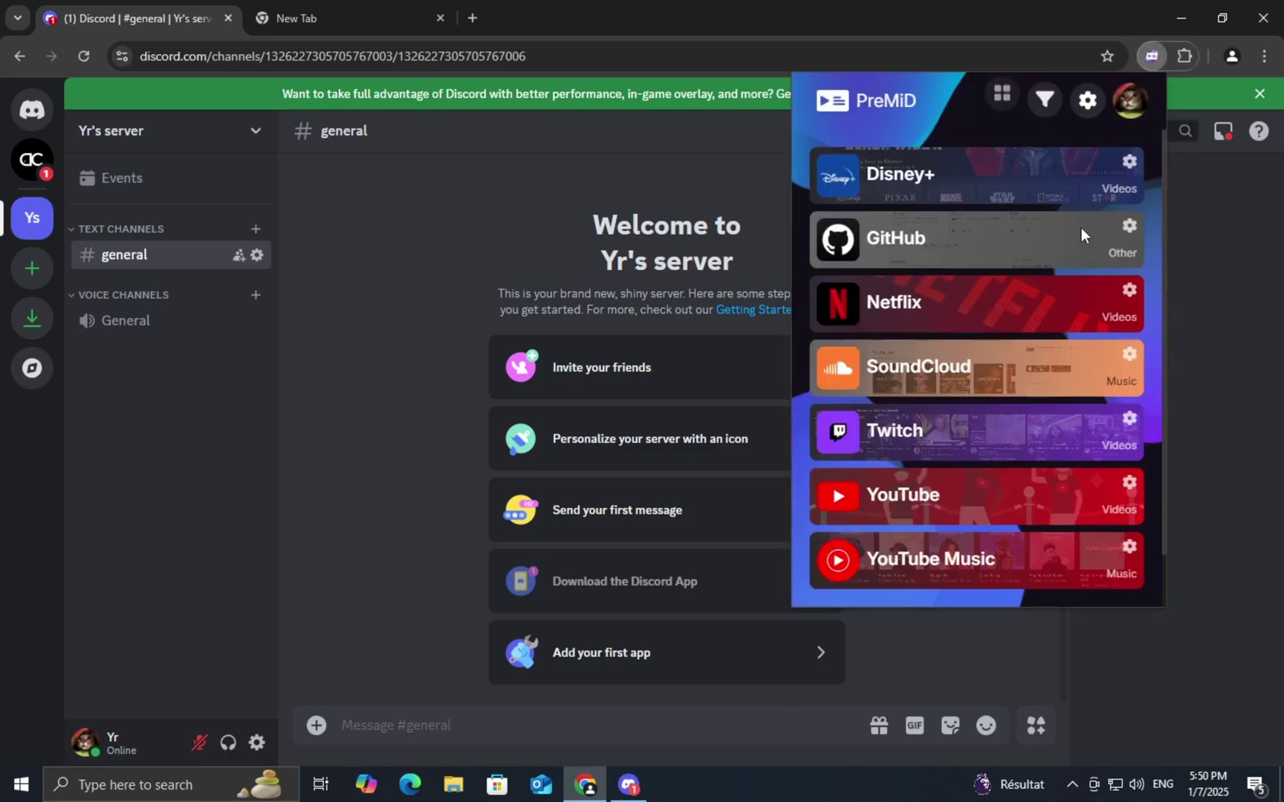
scroll(1072, 471, down, 1)
Bring up the YouTube presence settings in the PreMiD popup
click(1131, 425)
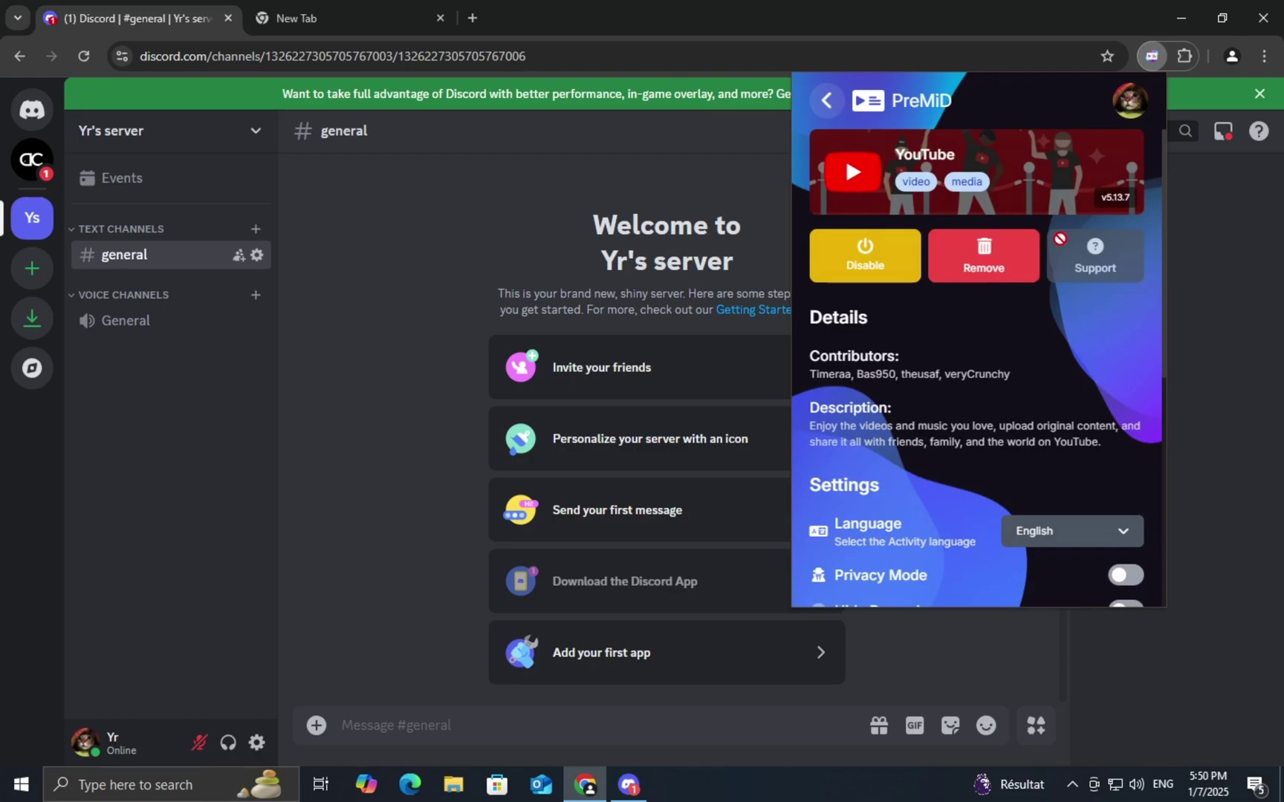
scroll(997, 365, down, 3)
scroll(1033, 351, down, 2)
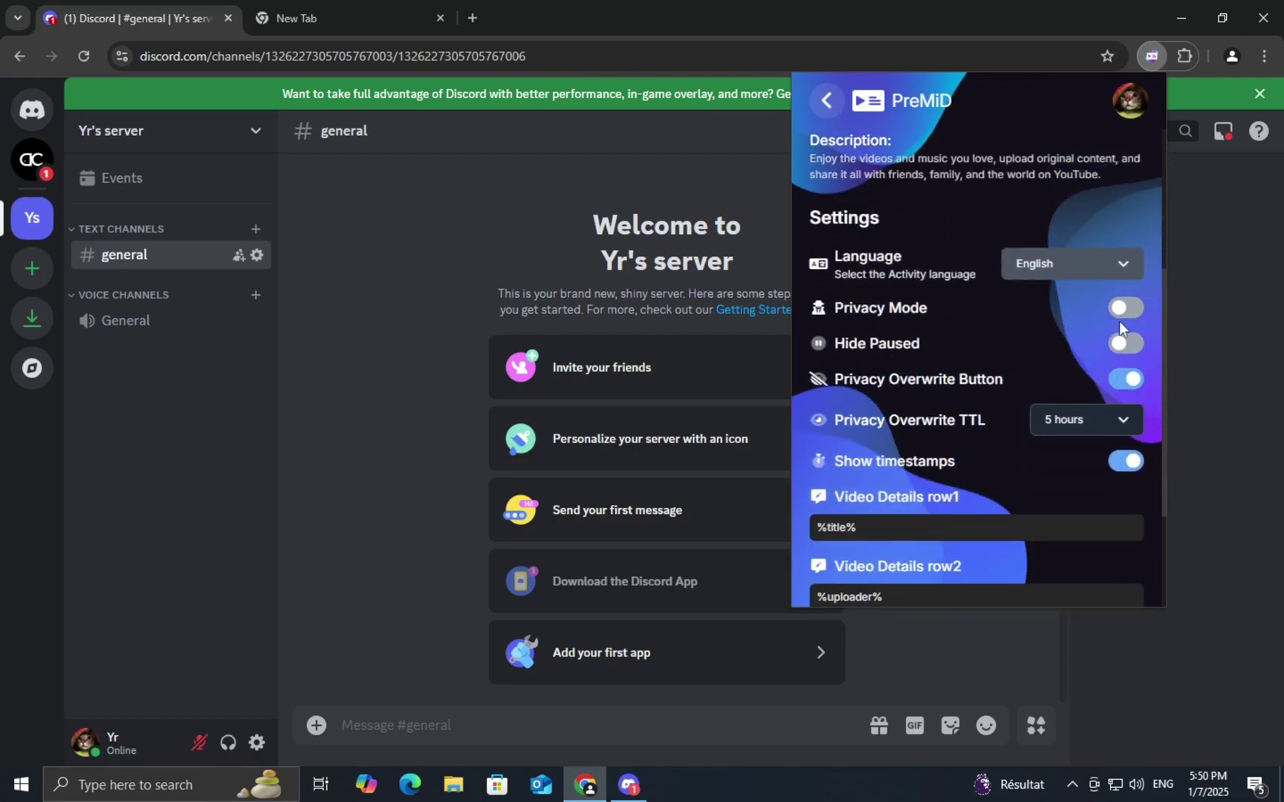
scroll(1101, 315, up, 2)
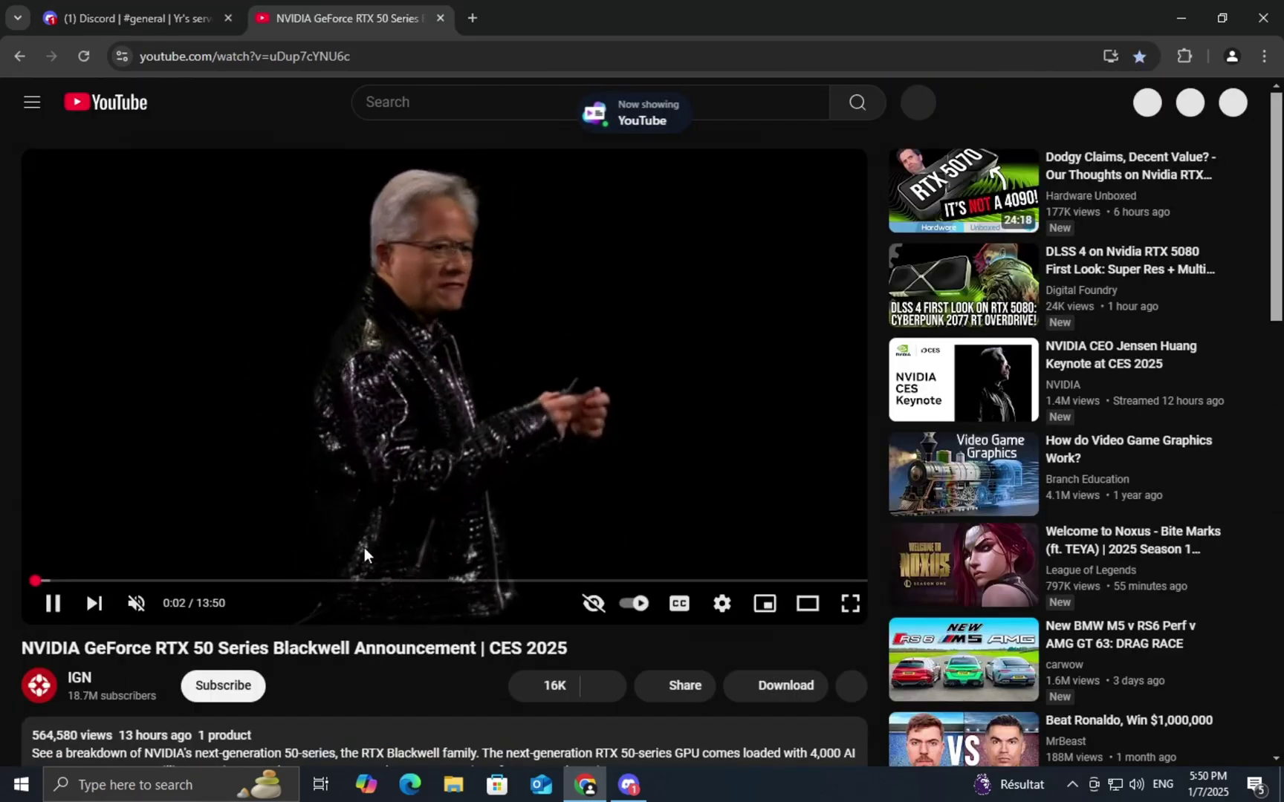
Check the Watching YouTube activity on your profile in the Discord desktop app
click(630, 792)
click(586, 325)
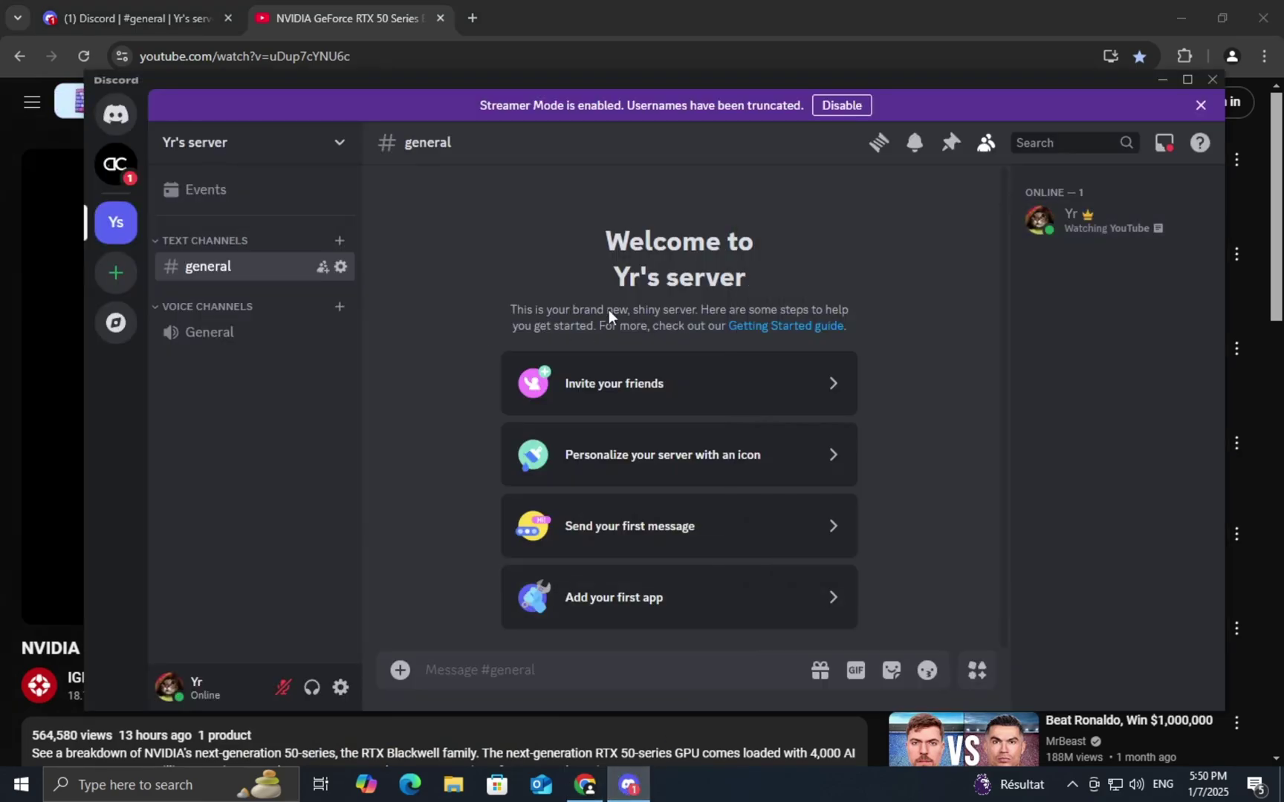
click(1078, 225)
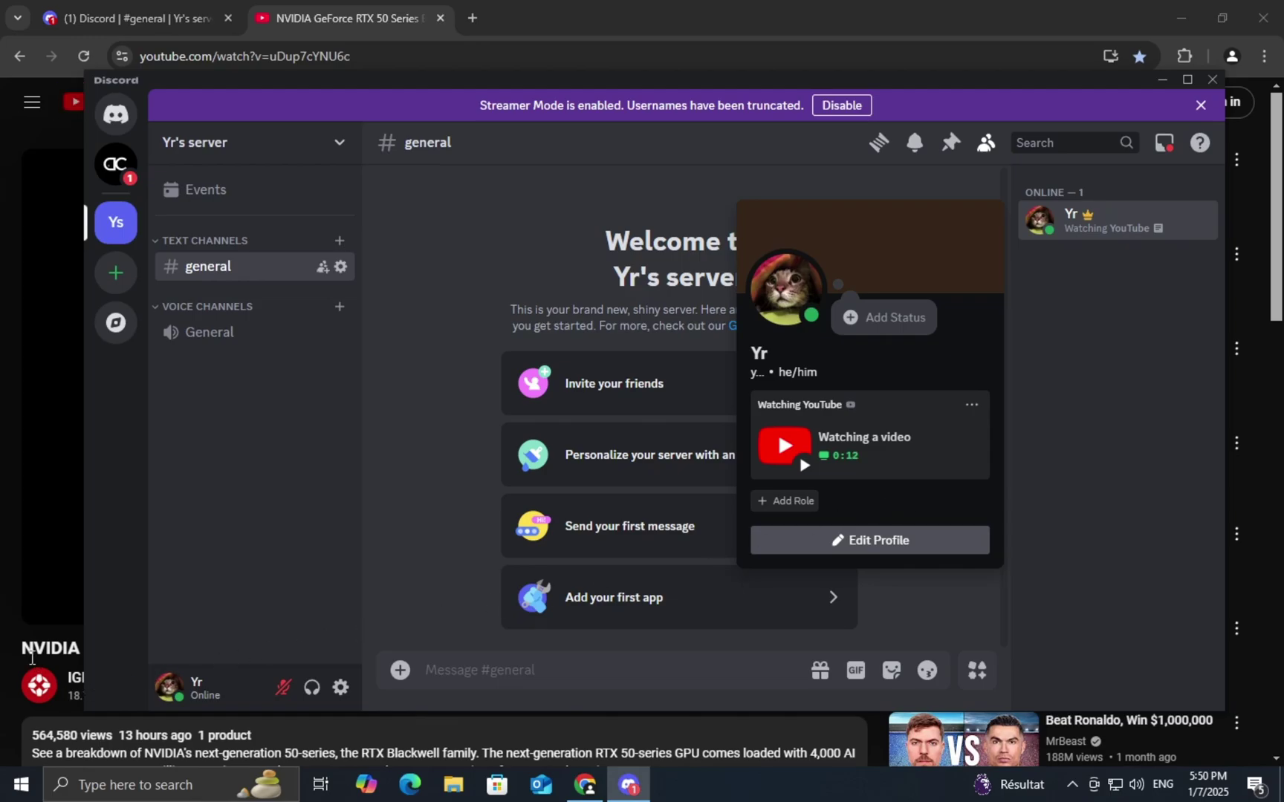
Check the same activity on your profile in web Discord and clear the stray character
click(30, 658)
click(134, 19)
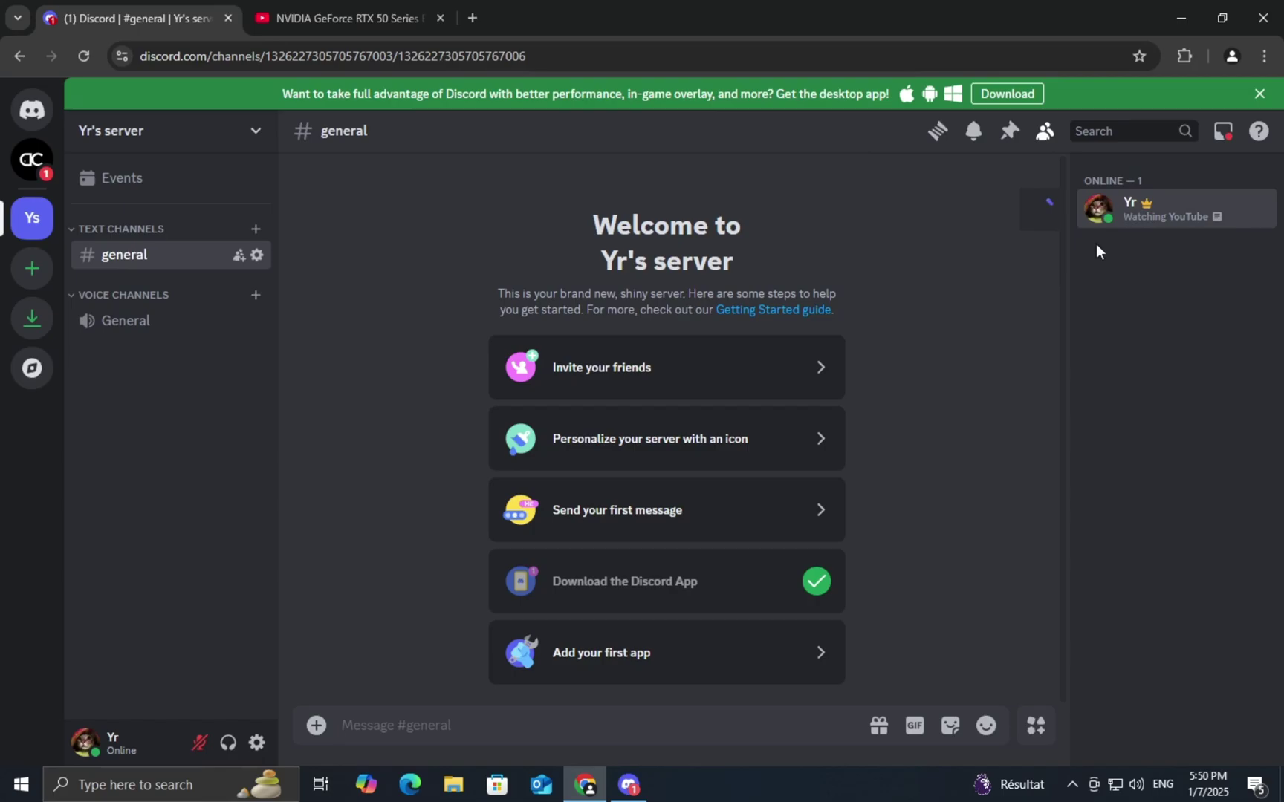
click(1096, 215)
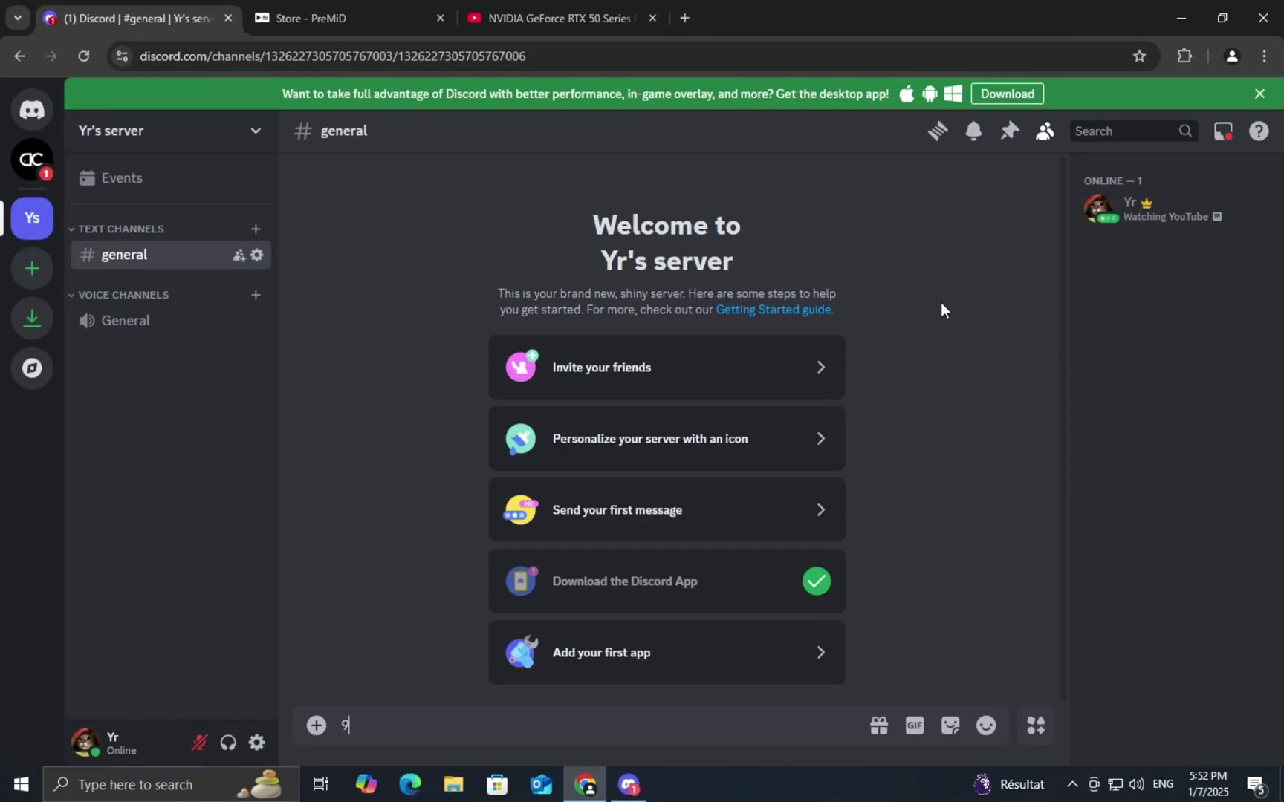
key(BackSpace)
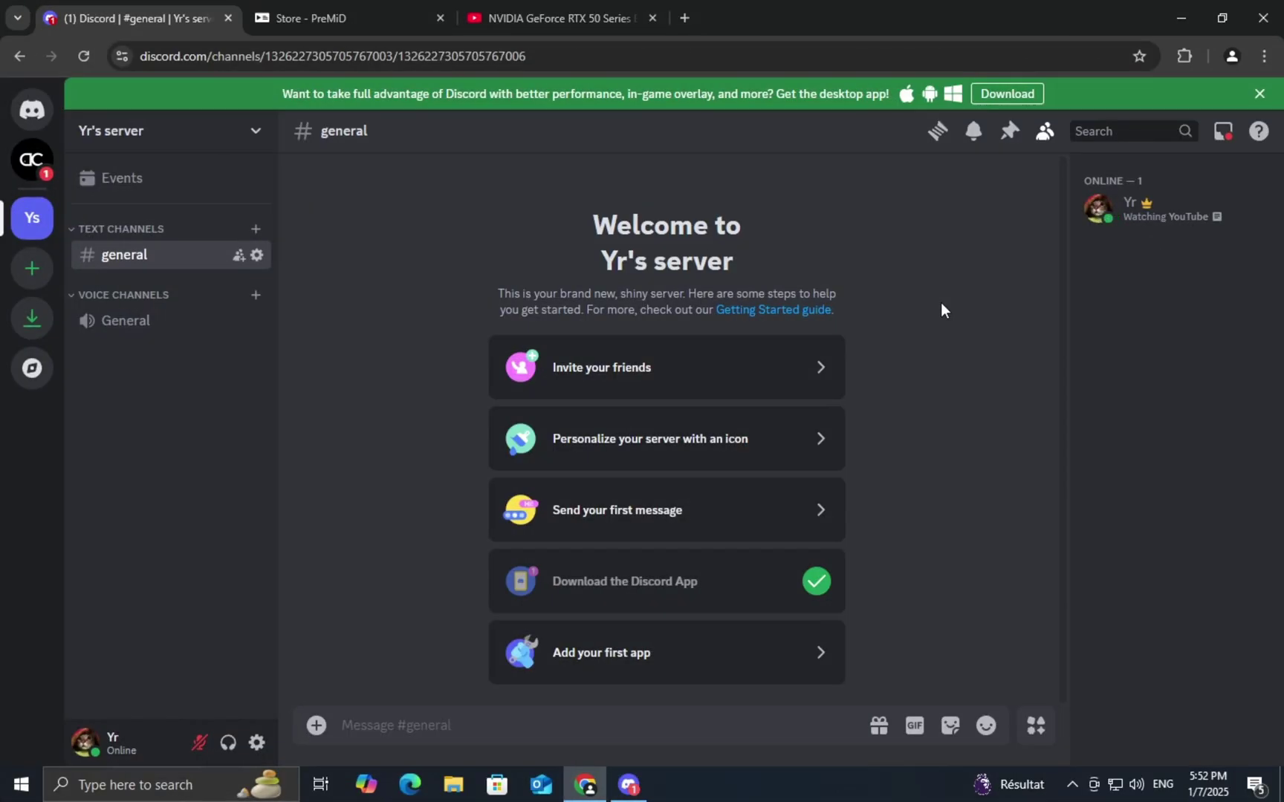
Turn on Pause PreMiD in the PreMiD extension's general settings
click(1179, 59)
click(1011, 186)
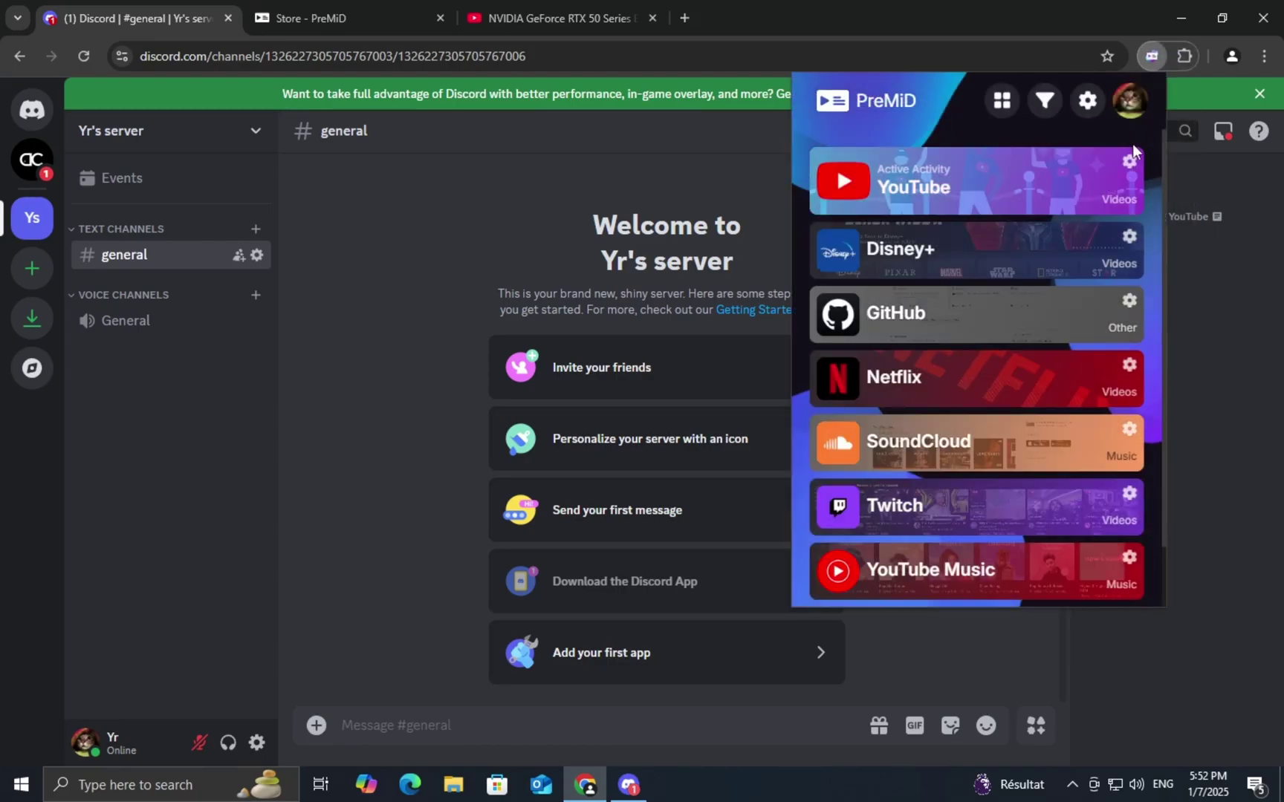
click(1088, 100)
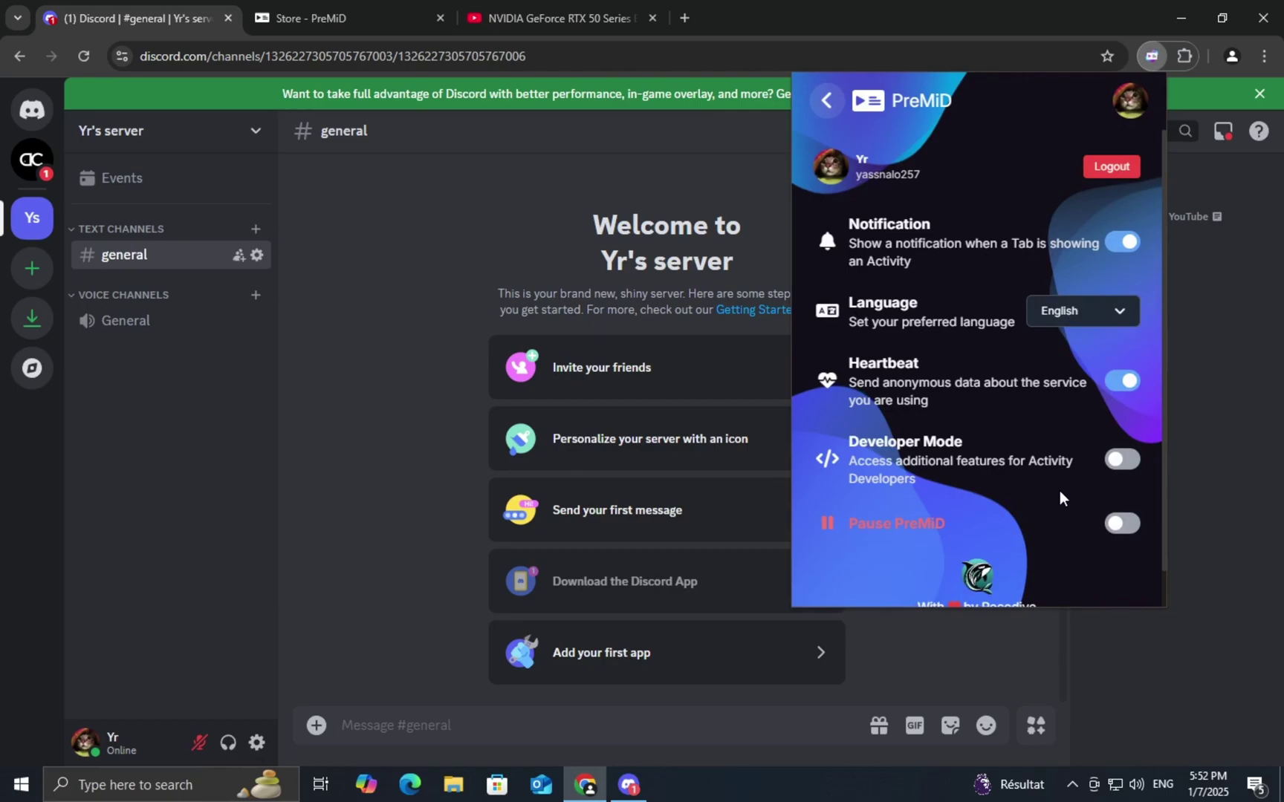
scroll(1103, 451, down, 1)
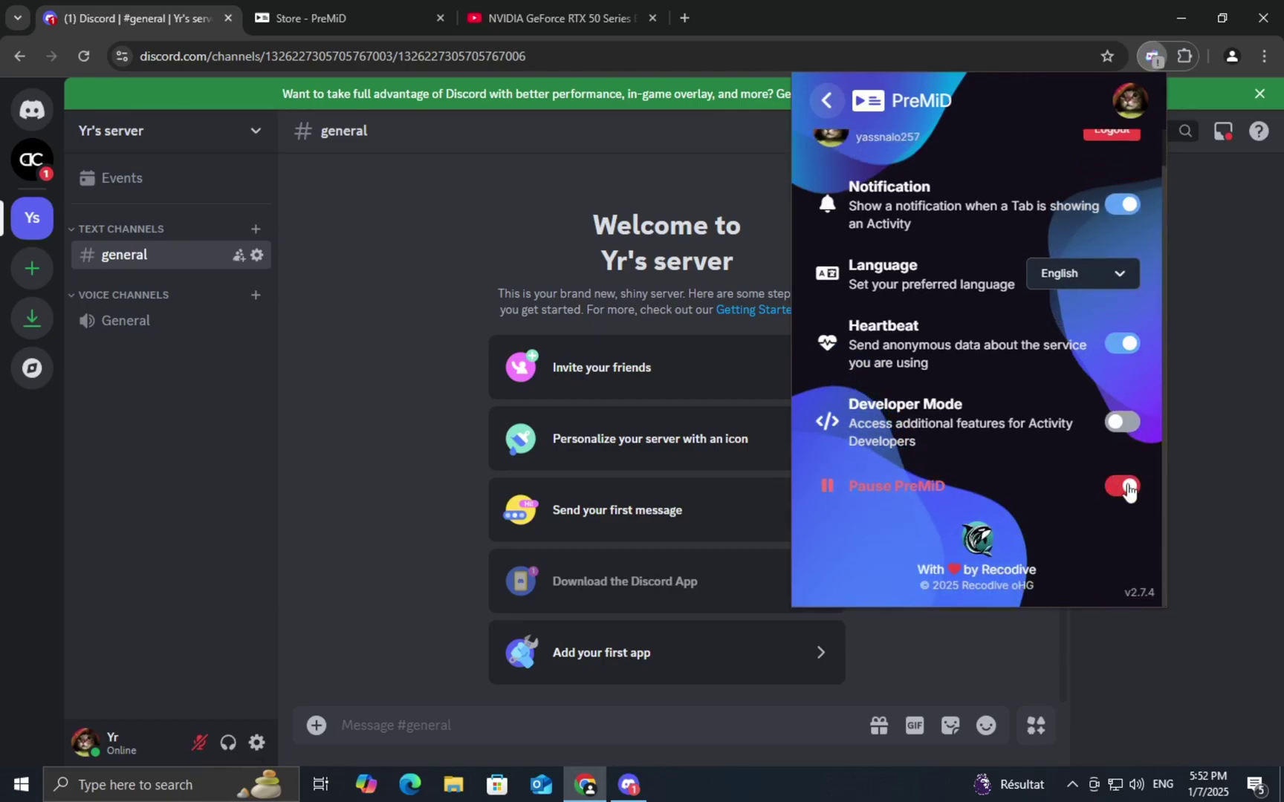
click(473, 293)
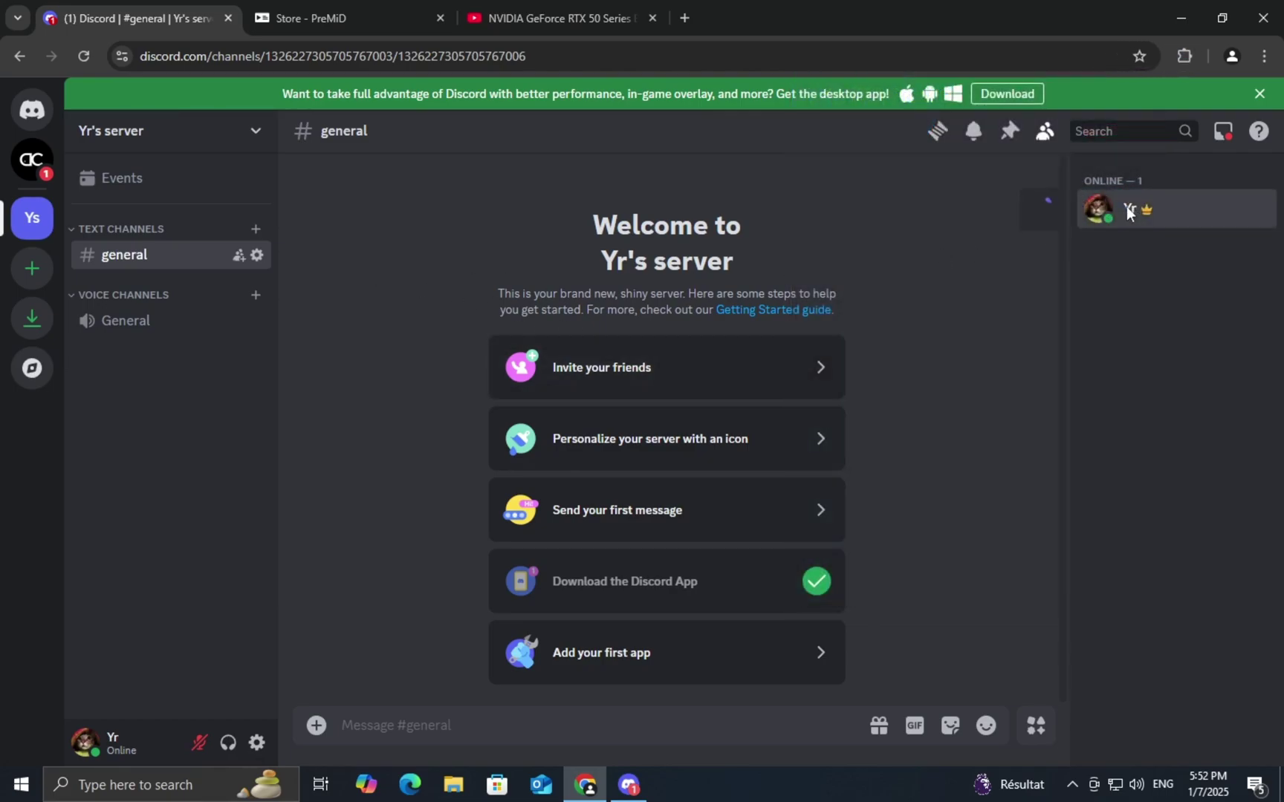
click(1183, 58)
click(1160, 195)
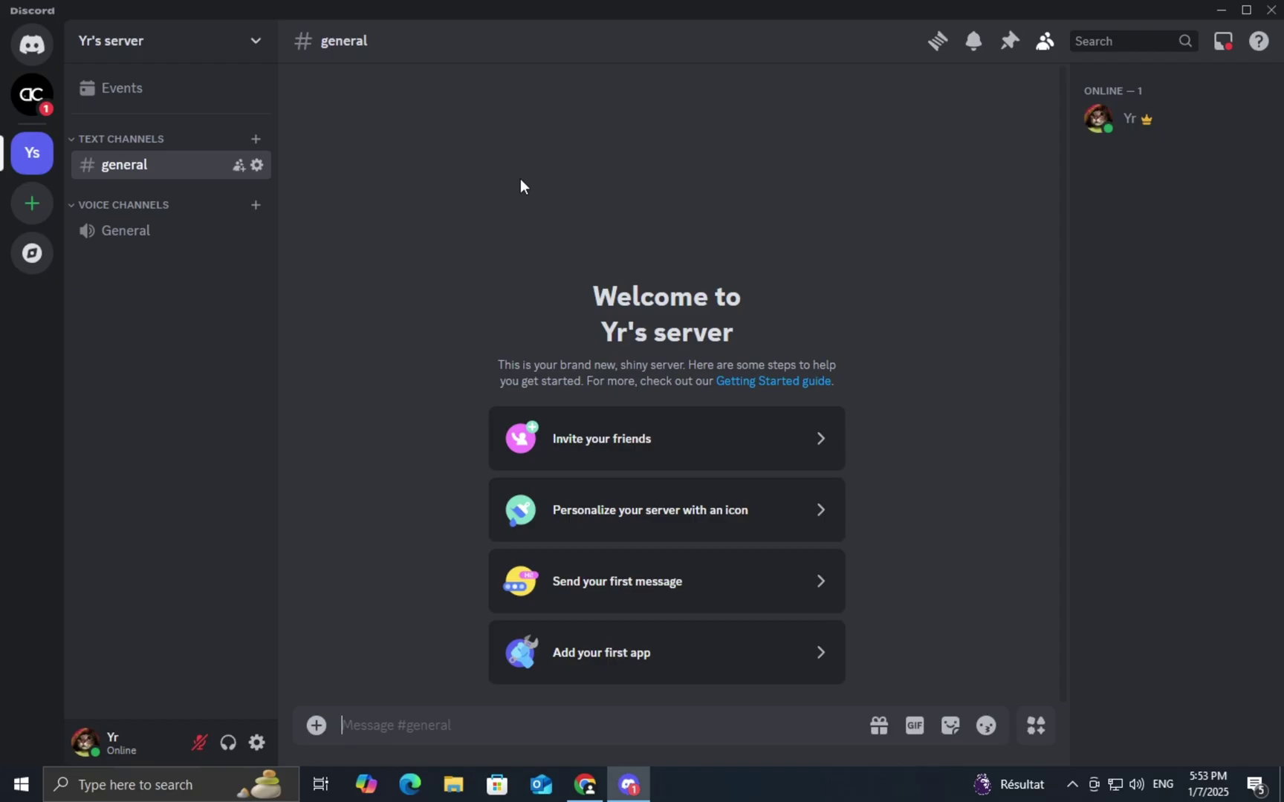
Find PreMiD and its permissions under Authorized Apps in Discord's User Settings
click(257, 743)
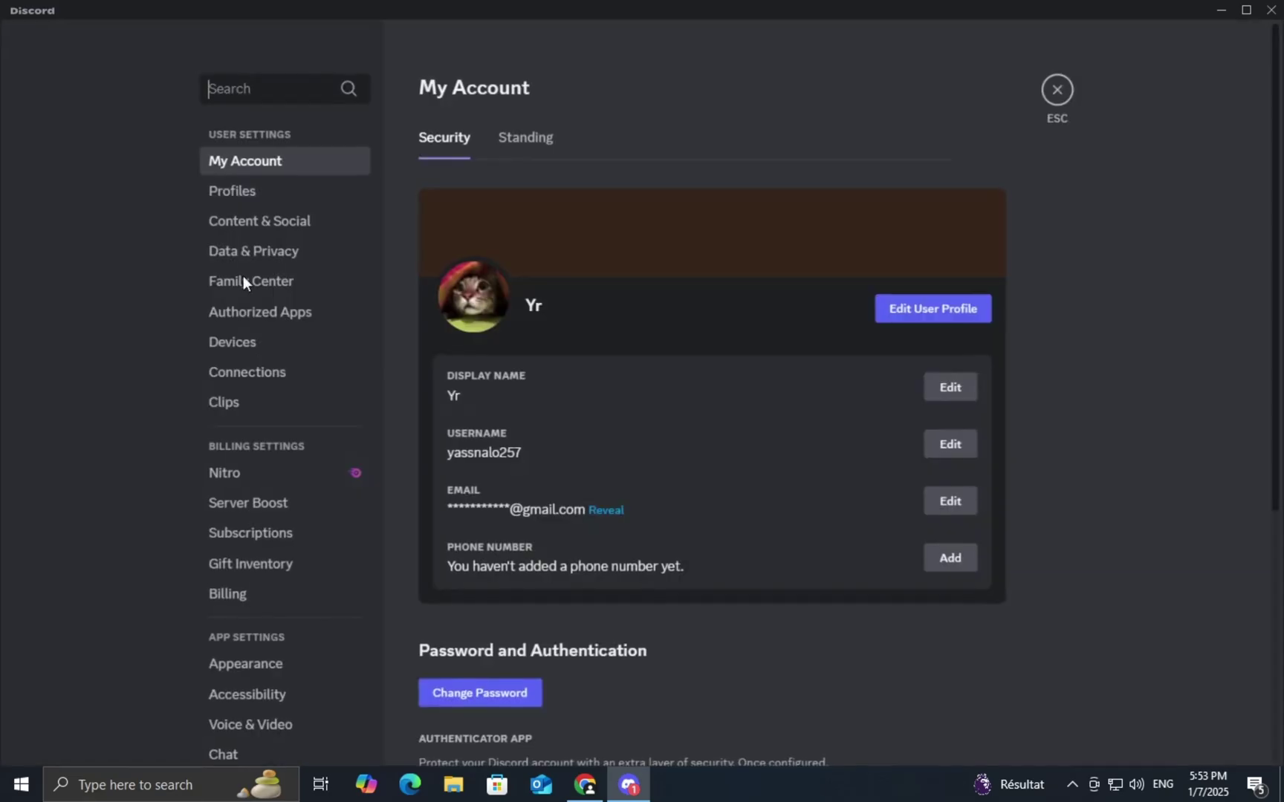
click(284, 311)
click(938, 314)
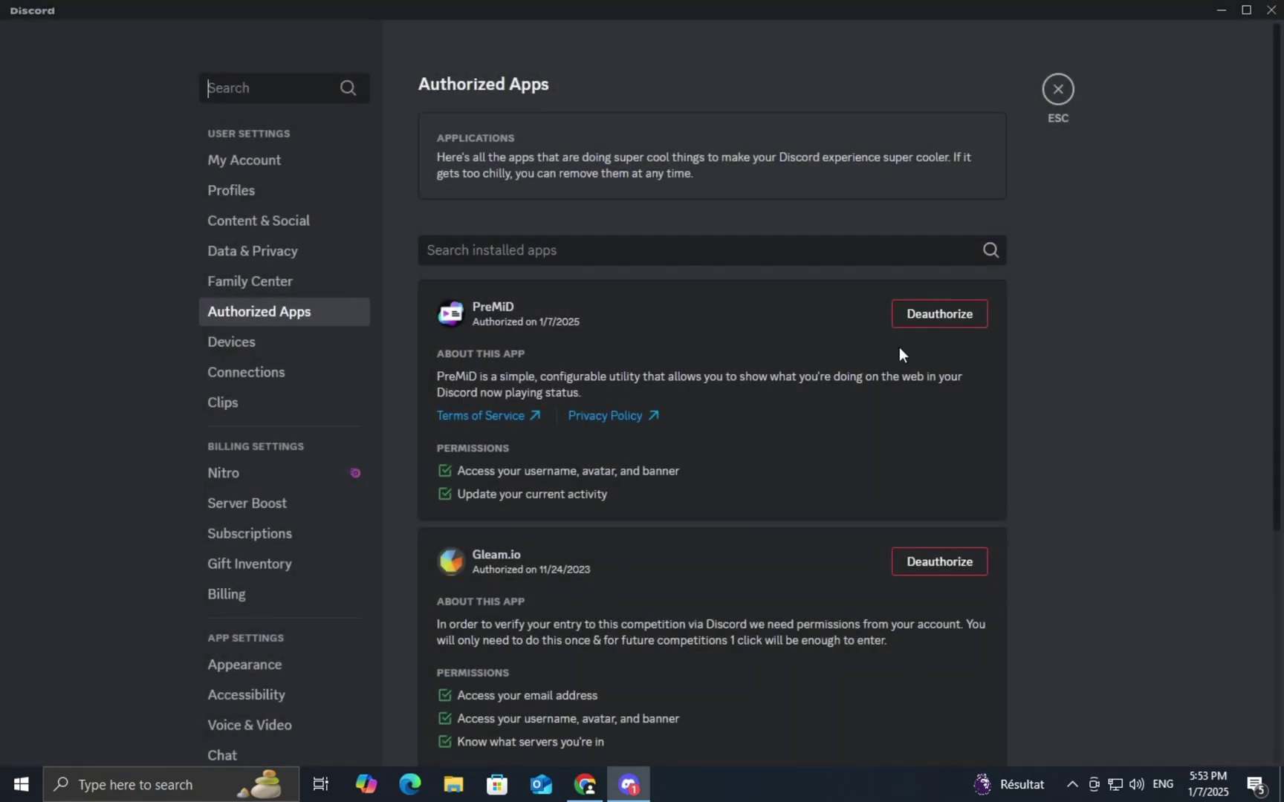
click(762, 436)
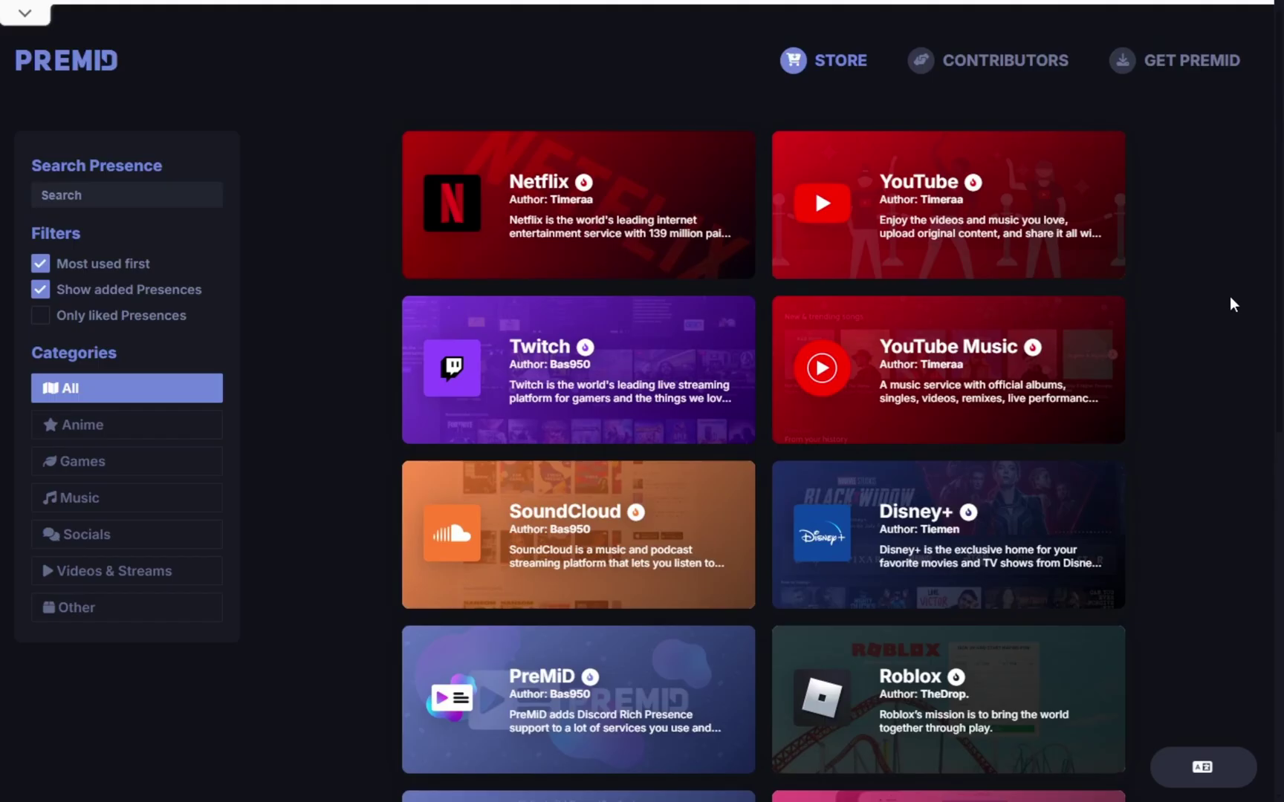
scroll(1229, 297, down, 8)
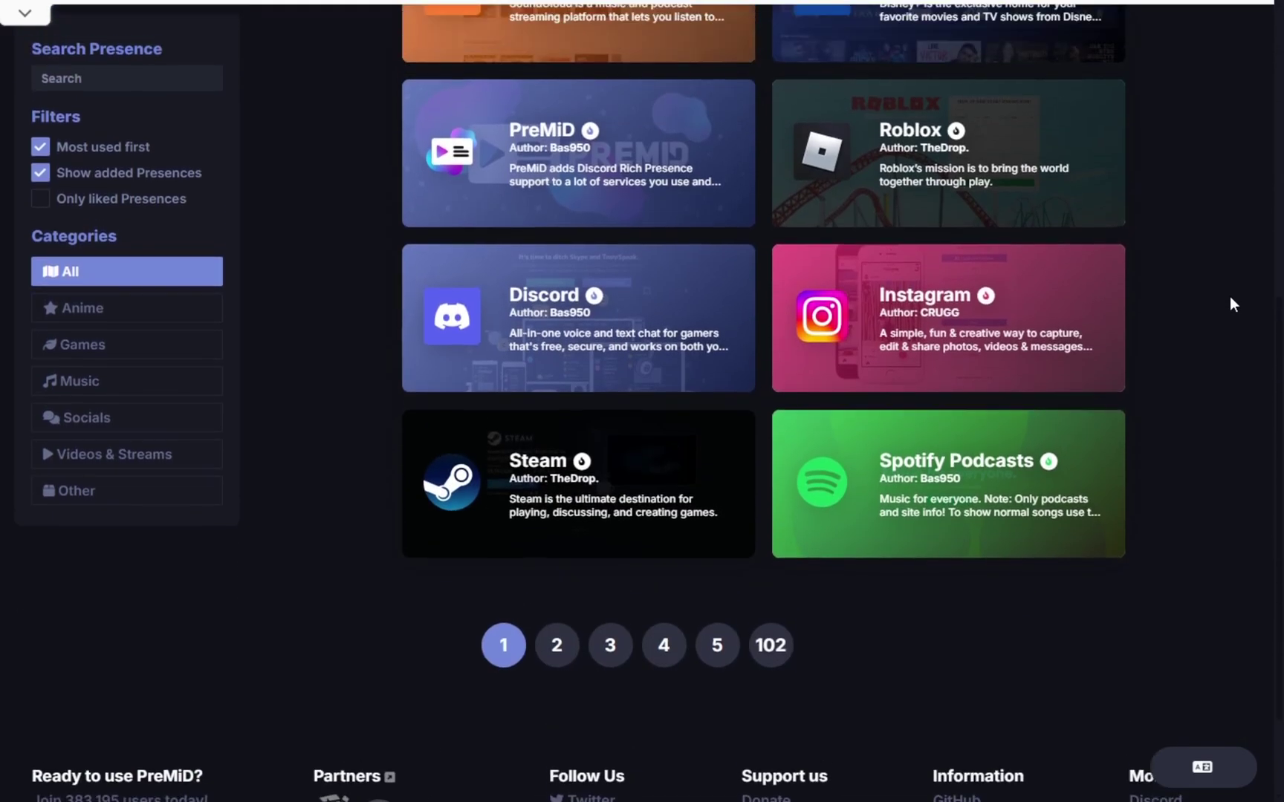
scroll(1230, 297, up, 8)
Filter the PreMiD store by Anime, then Games, then Socials presences like WhatsApp and Telegram
click(82, 422)
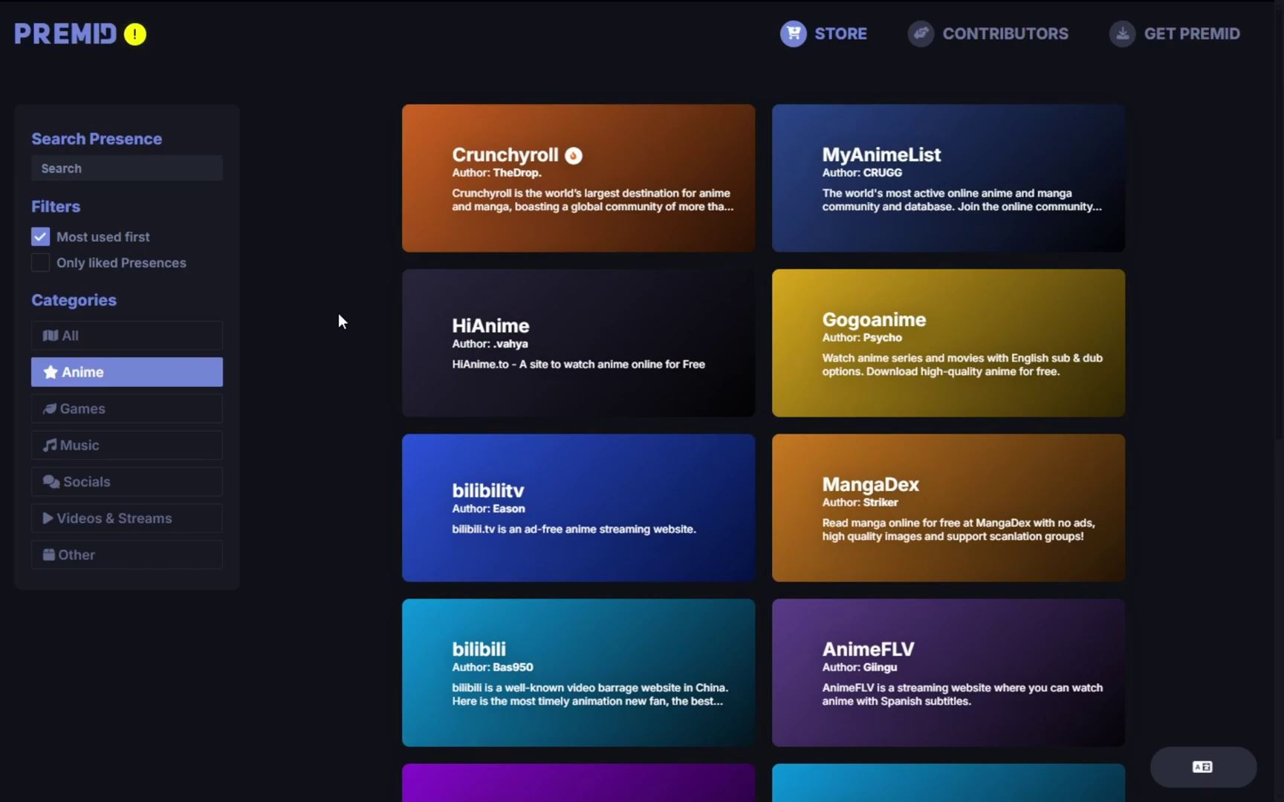
scroll(338, 313, down, 3)
scroll(338, 313, down, 3)
scroll(338, 313, down, 3)
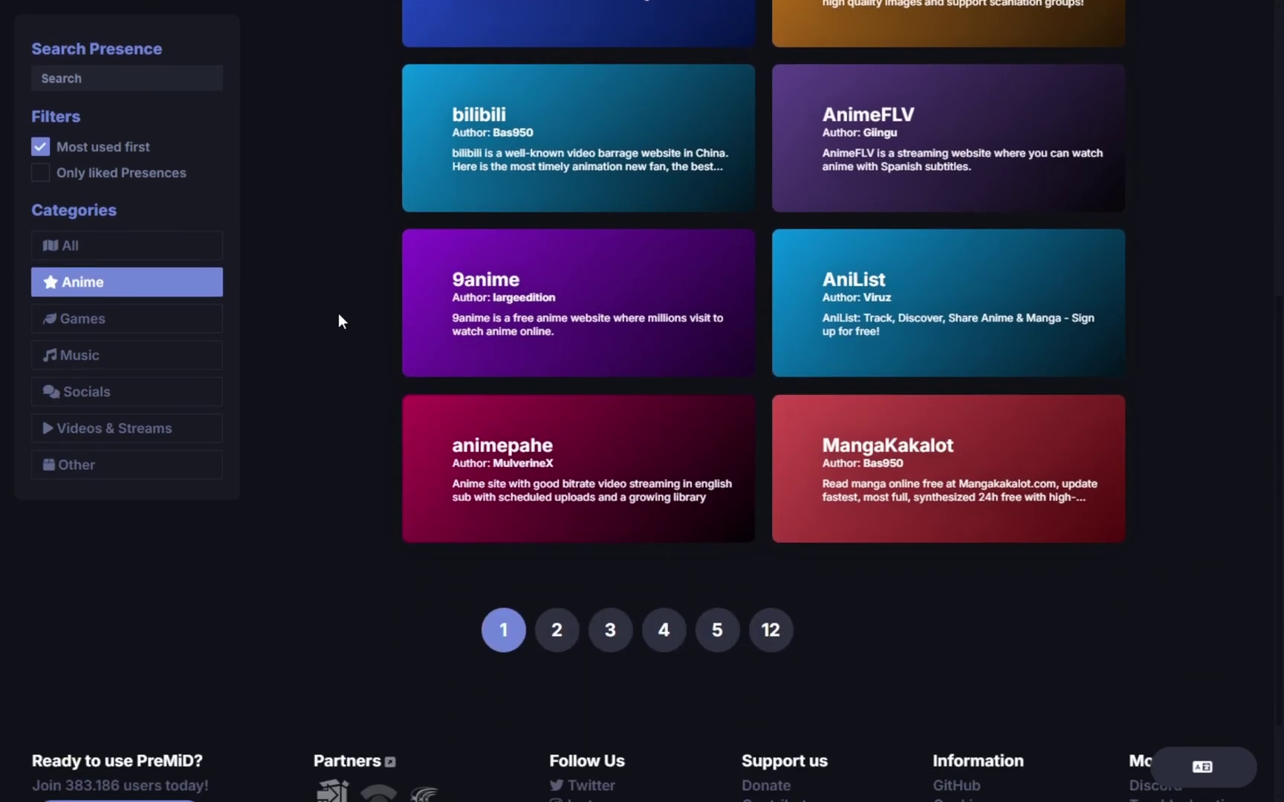
scroll(296, 324, up, 4)
scroll(297, 323, up, 3)
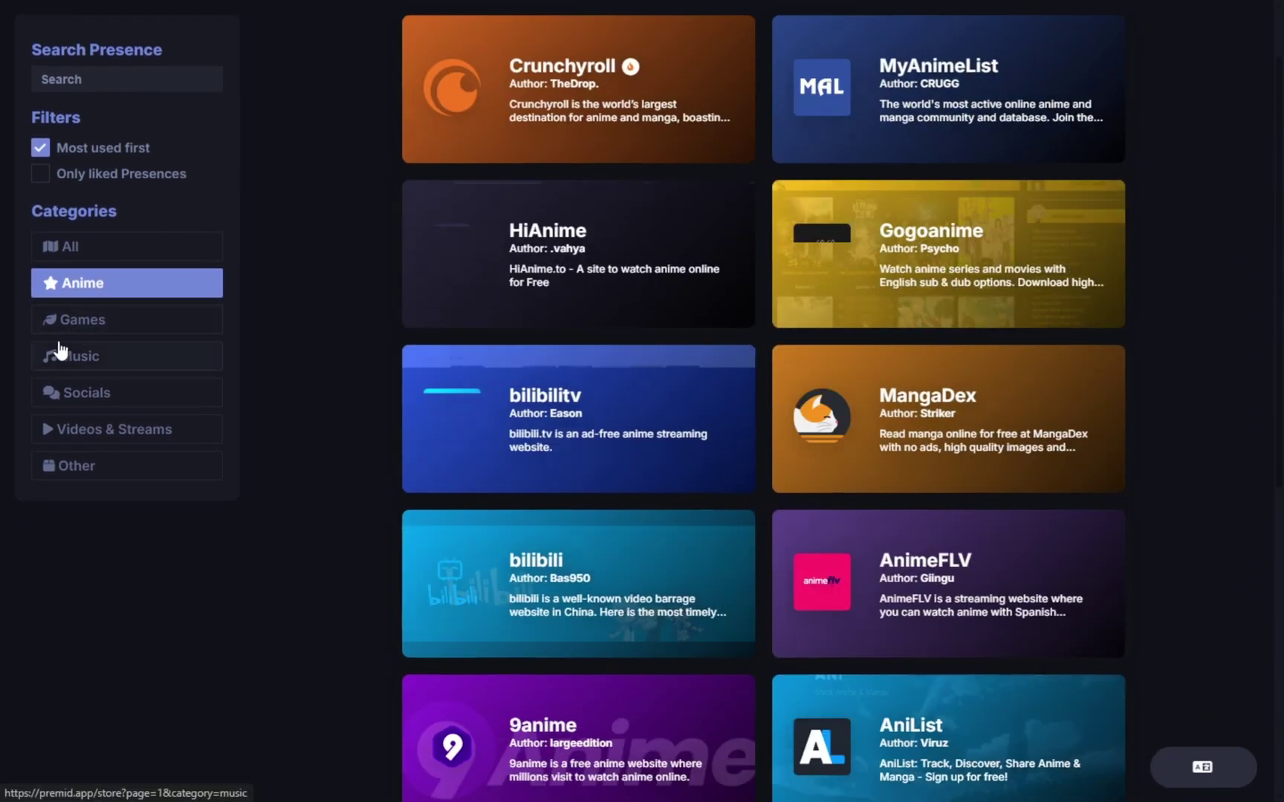
click(74, 320)
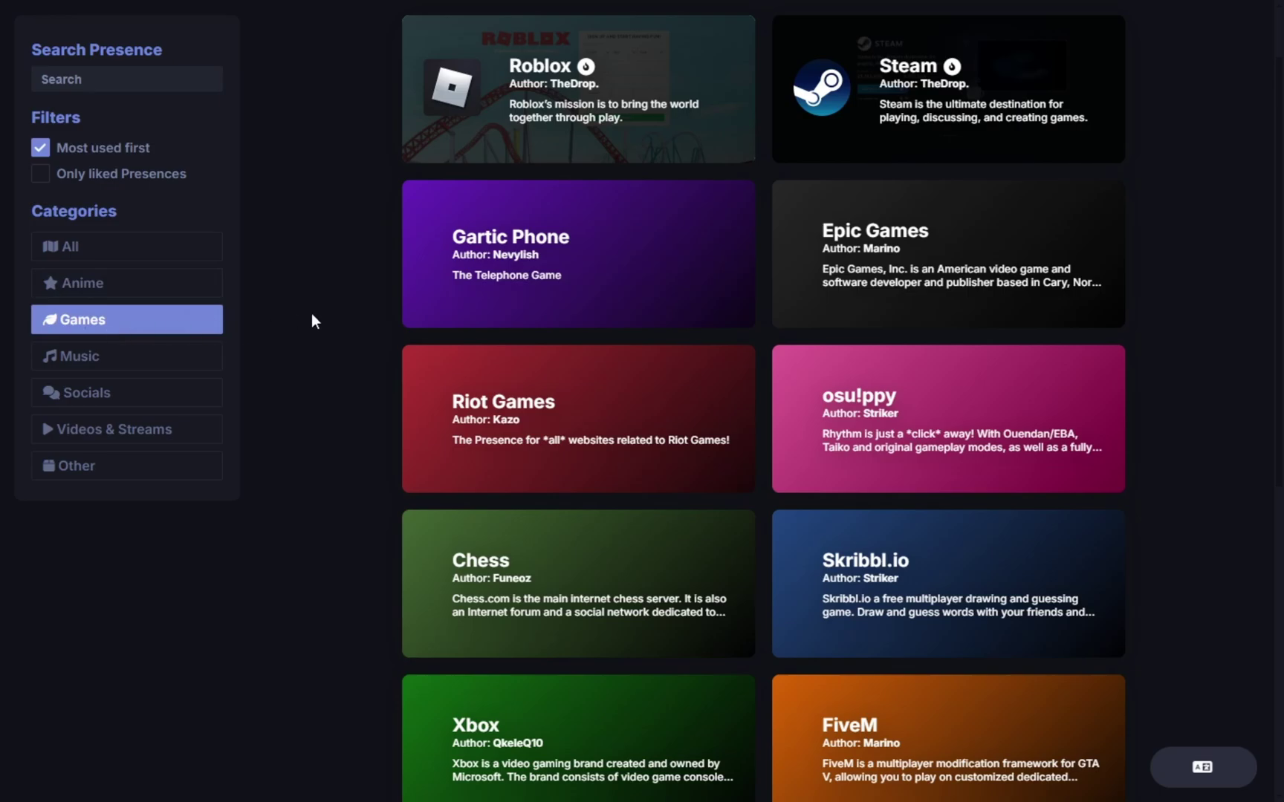
scroll(311, 321, down, 3)
scroll(310, 320, down, 3)
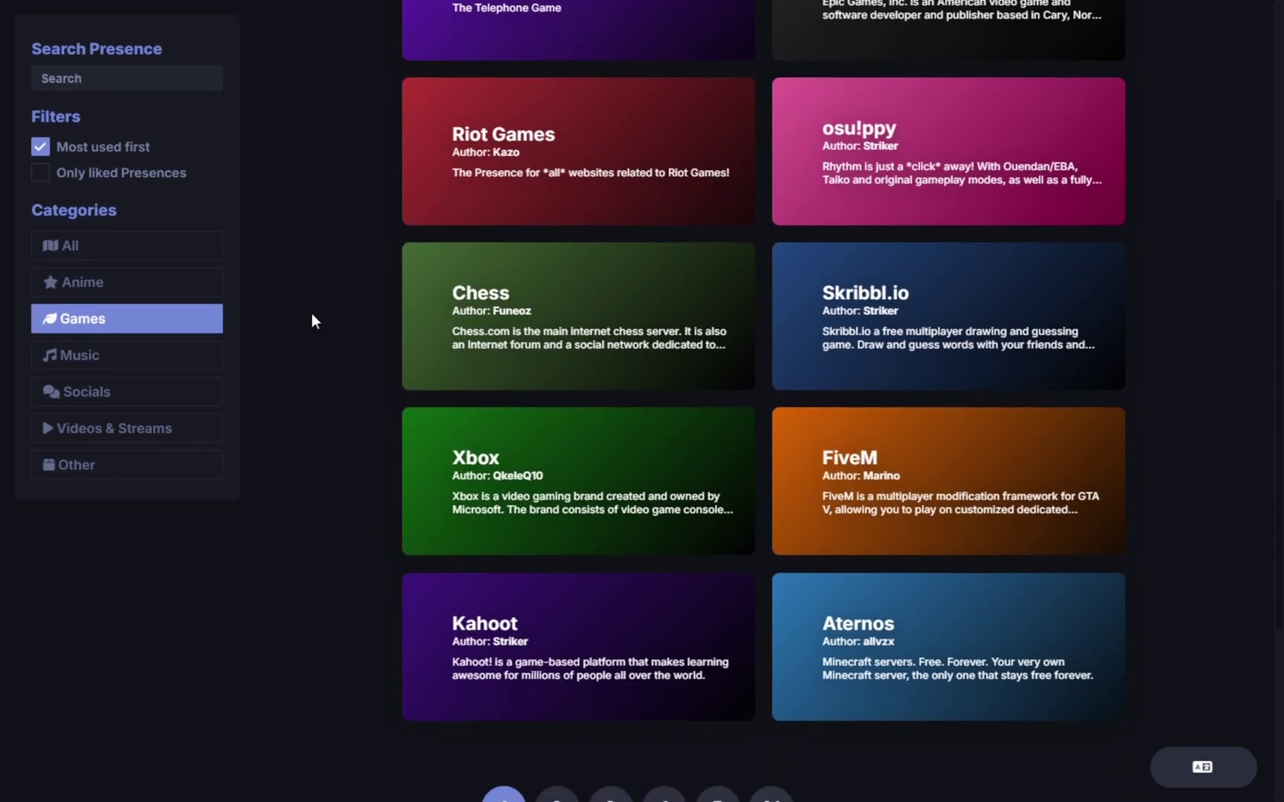
scroll(310, 322, down, 3)
scroll(312, 321, up, 4)
scroll(311, 321, up, 3)
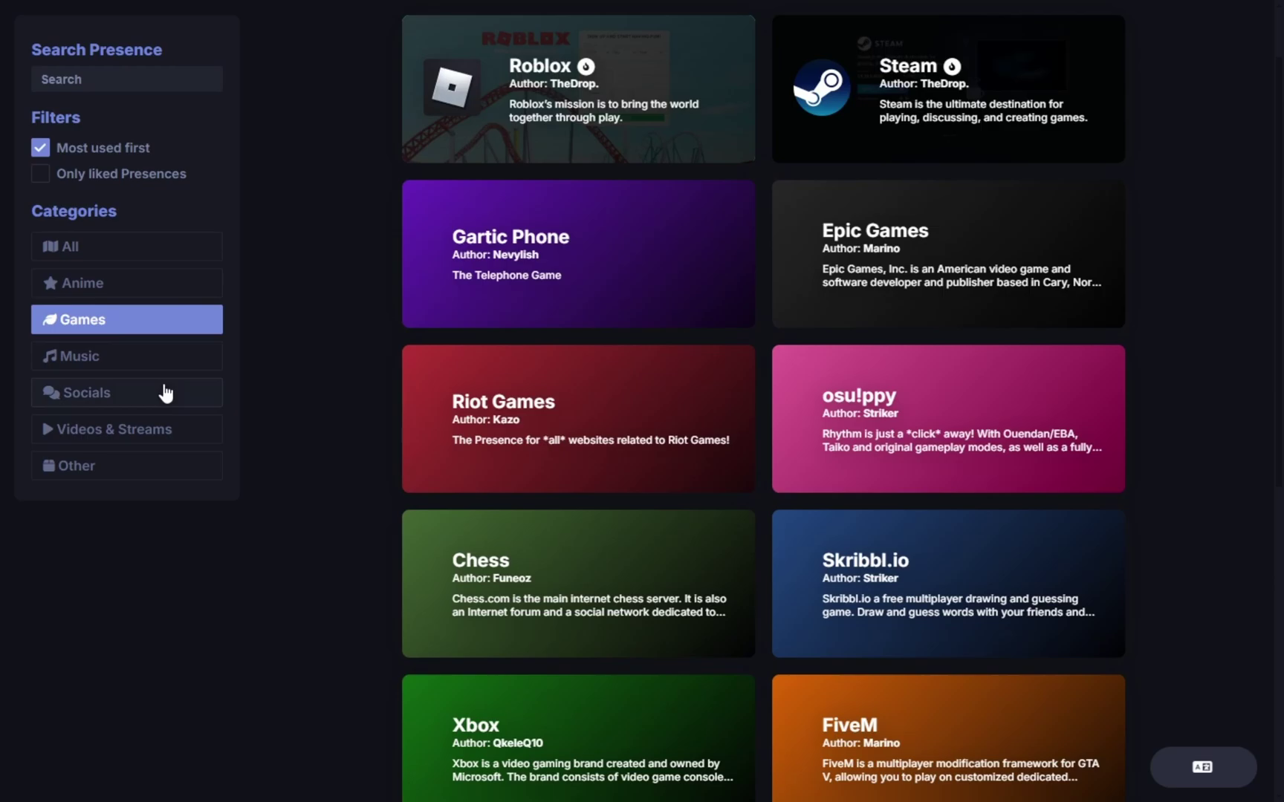
click(166, 393)
scroll(345, 338, up, 2)
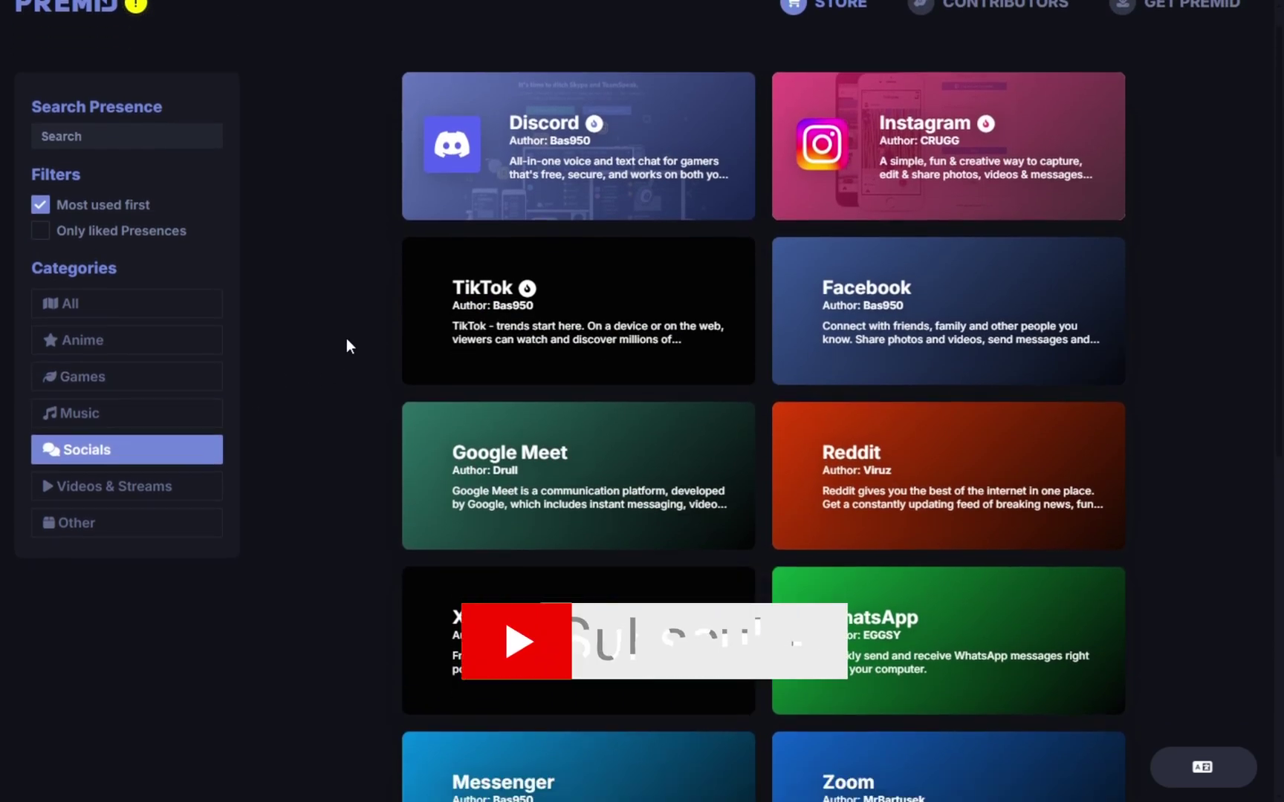
scroll(346, 338, down, 3)
scroll(347, 338, down, 3)
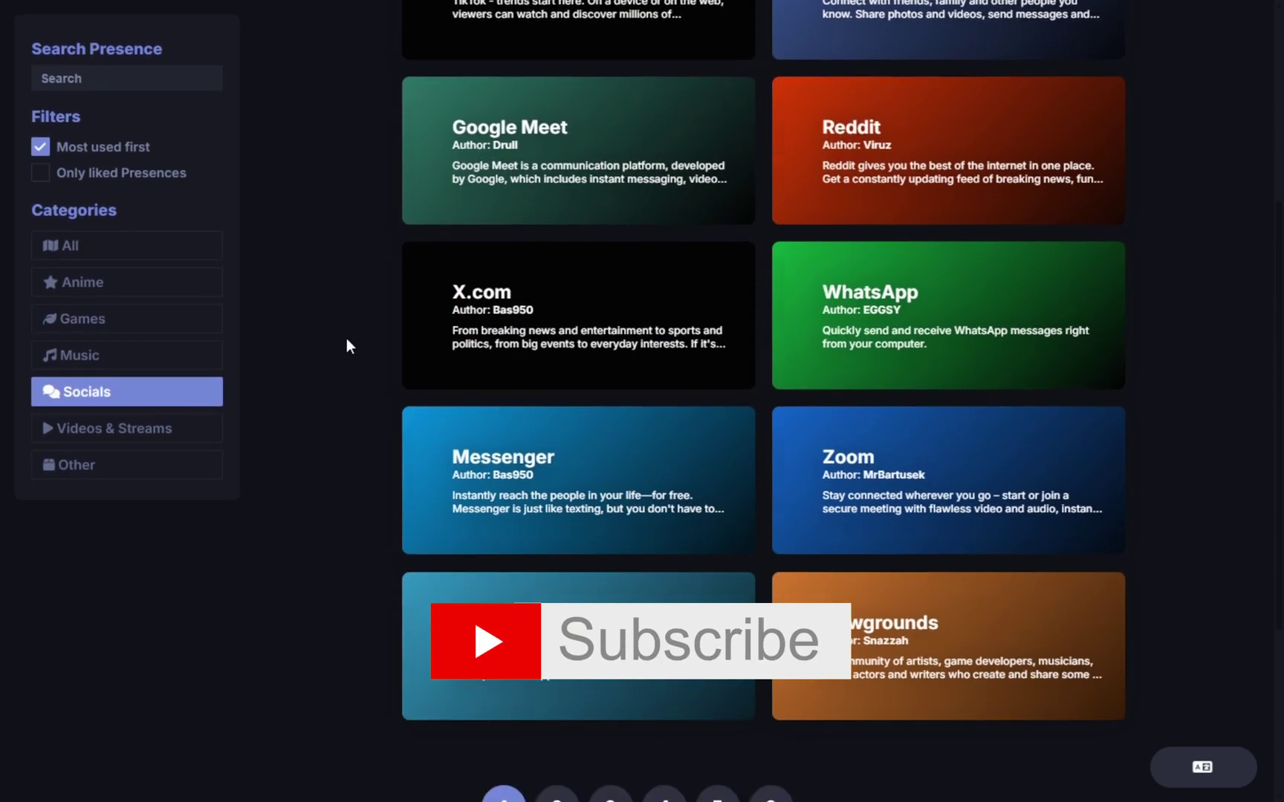
scroll(345, 338, down, 2)
scroll(346, 338, up, 1)
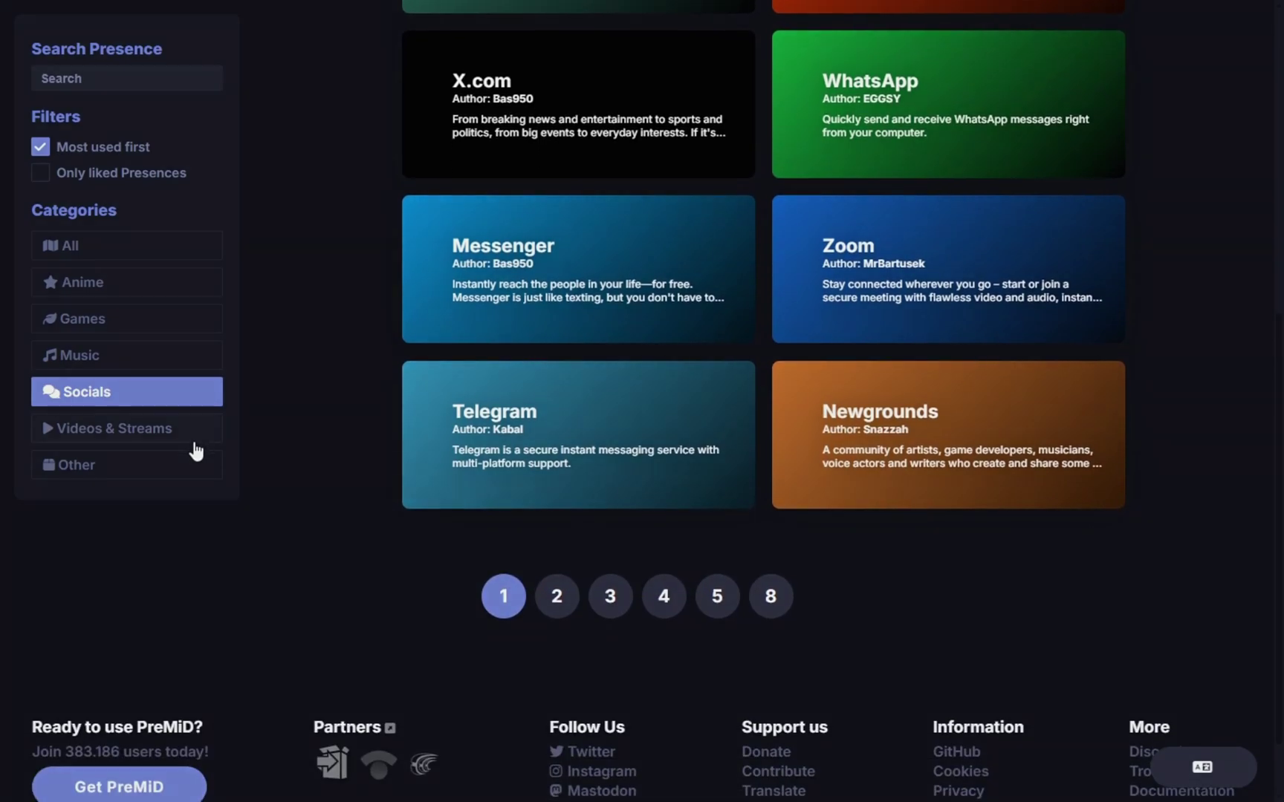